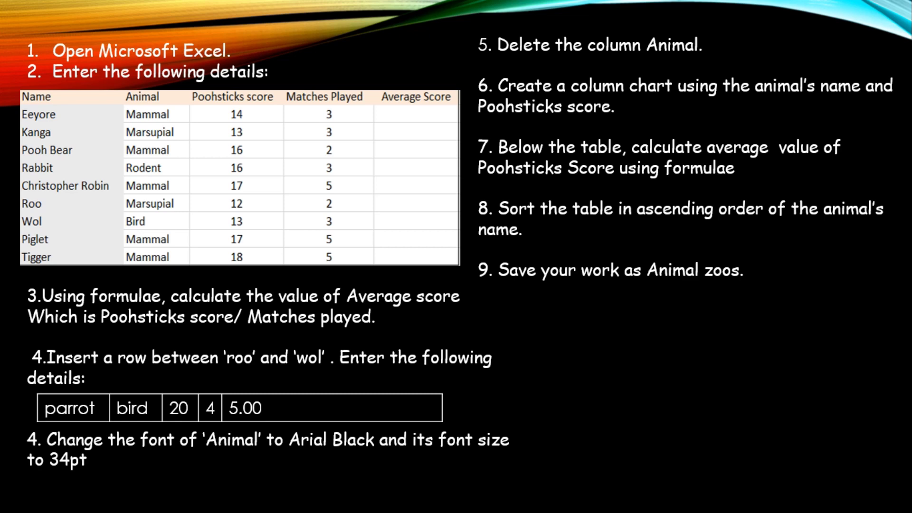
End the full-screen slide show of the Poohsticks task instructions
key("Escape")
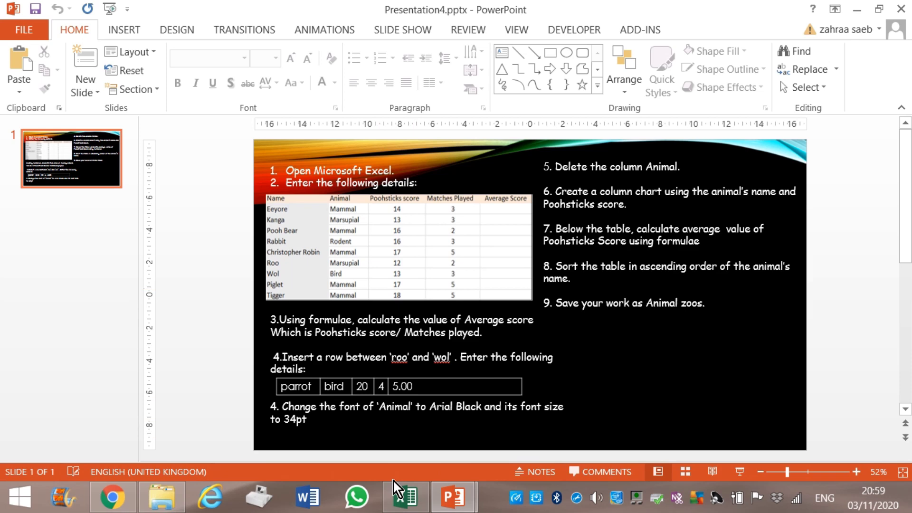
mouse_move(405, 498)
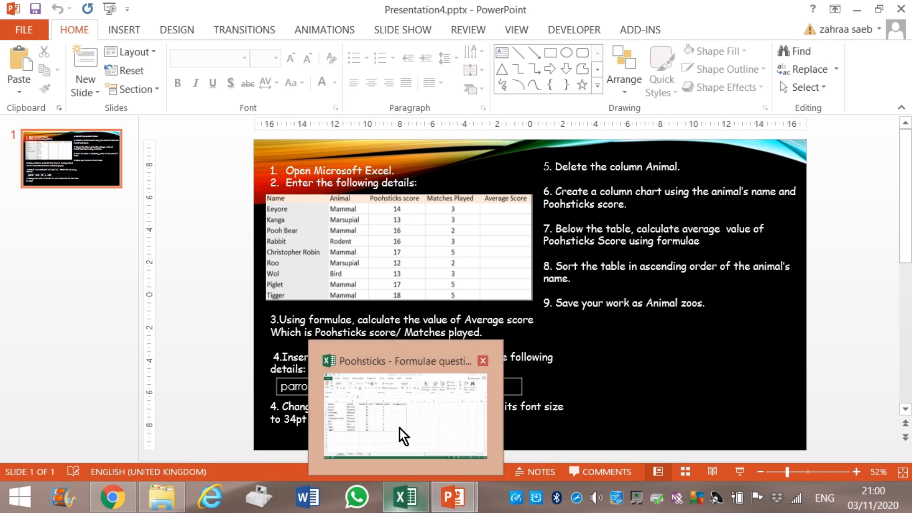
Enter =(C2/D2) in E2 to get Eeyore's average score of 4.67
left_click(403, 435)
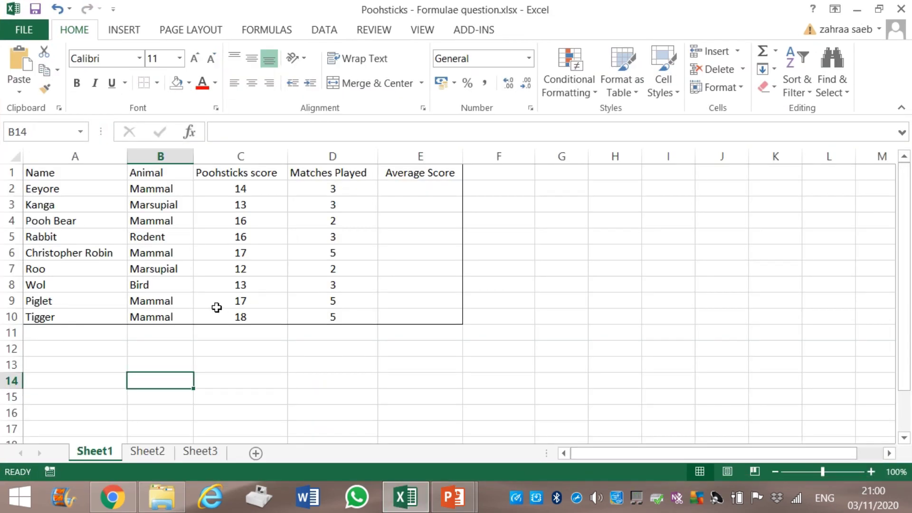
left_click(410, 191)
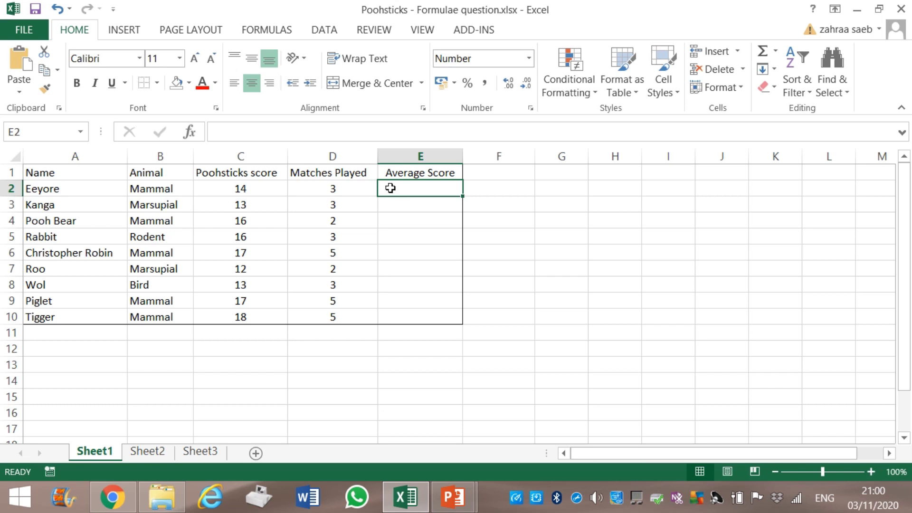
type("=")
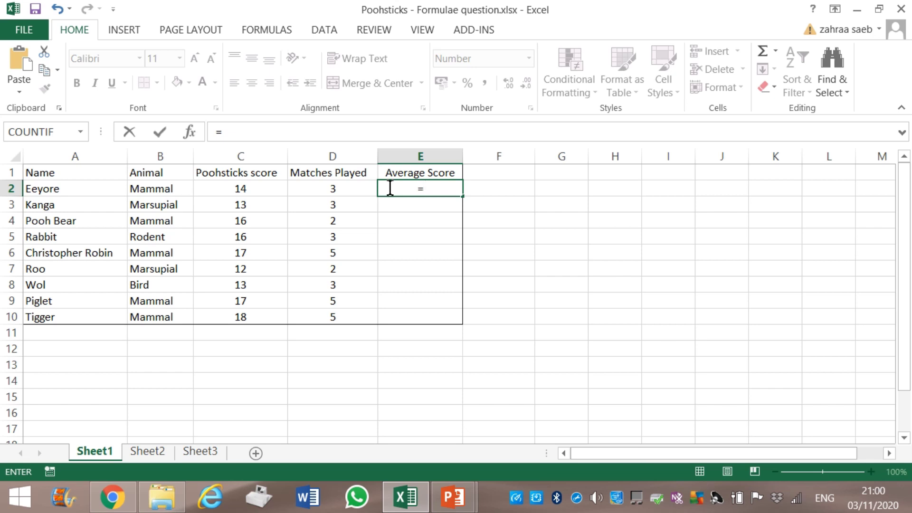
type("(")
left_click(241, 189)
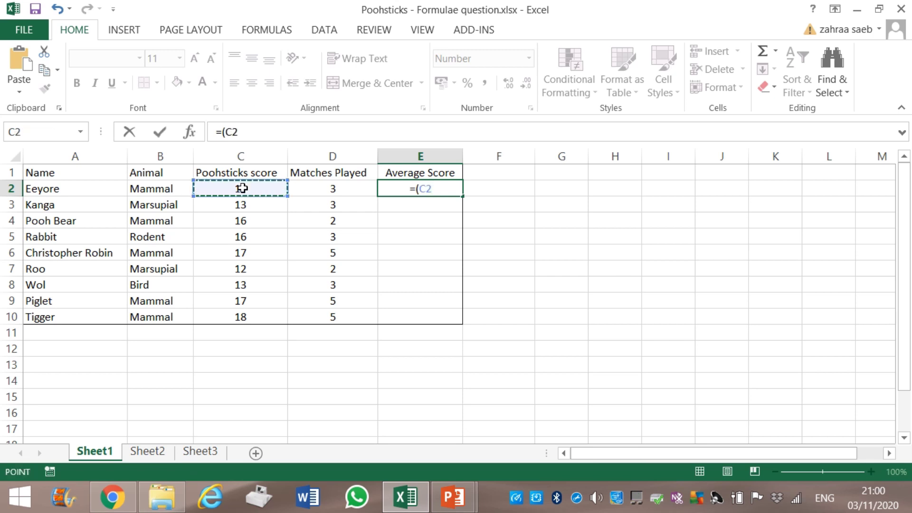
type("/")
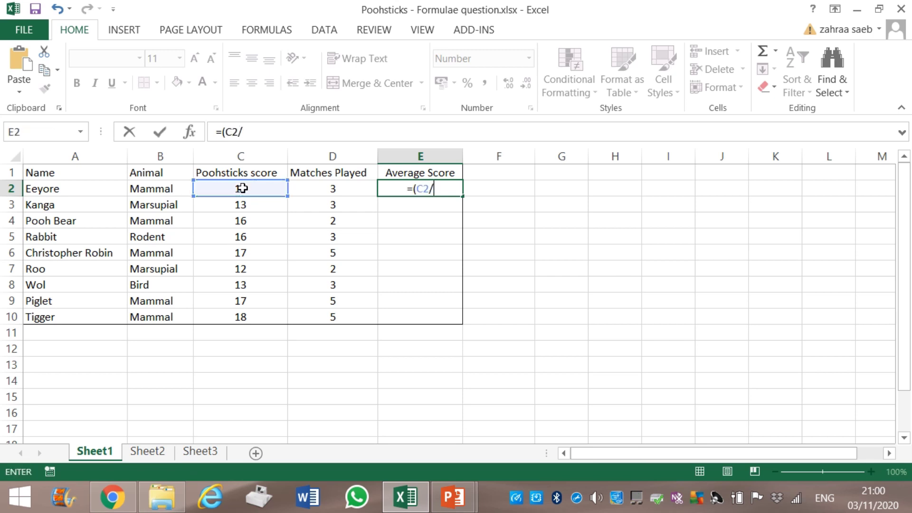
left_click(310, 189)
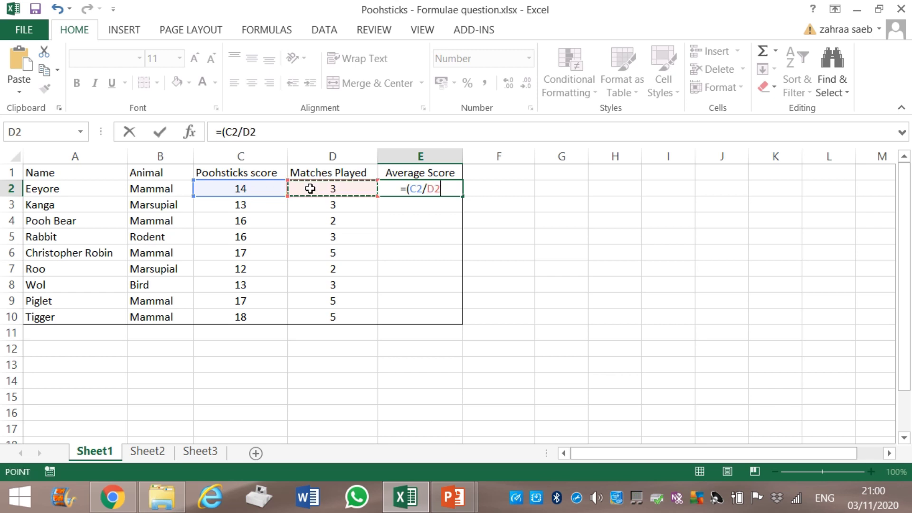
type(")")
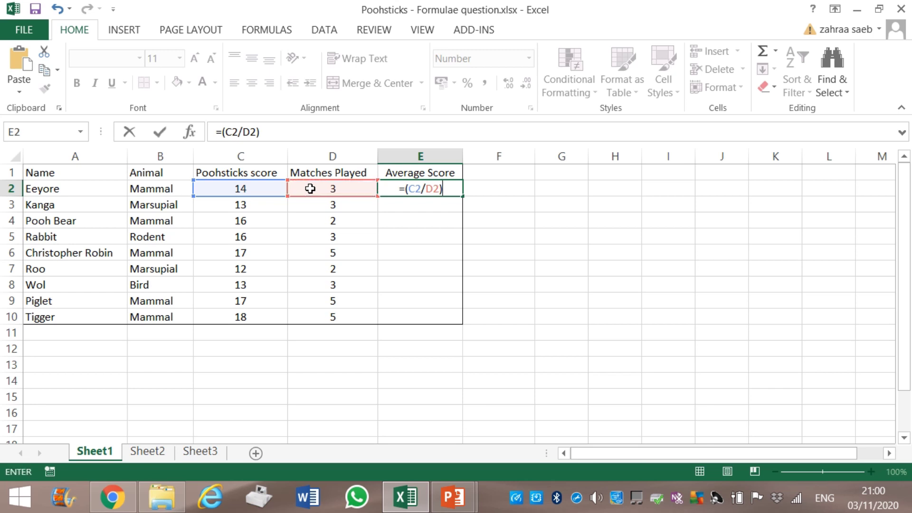
key("Return")
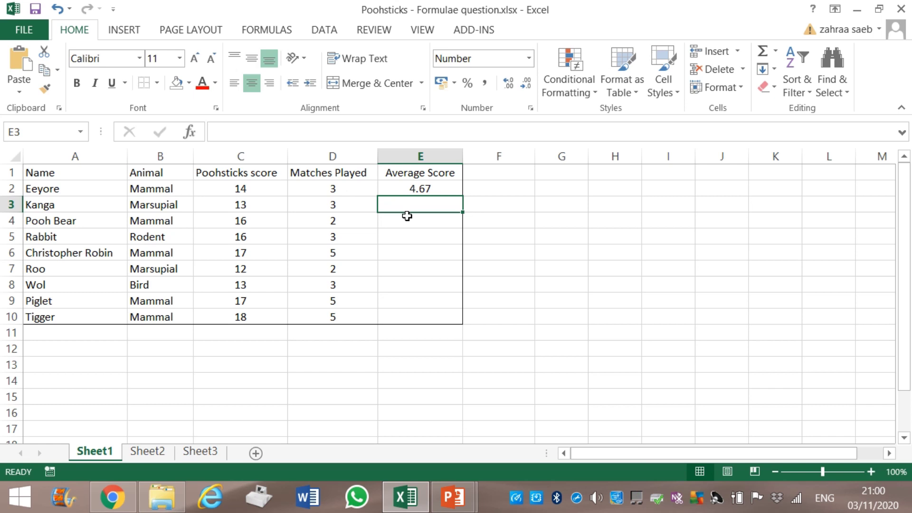
Fill the formula down the Average Score column and clear the stray #DIV/0! in E11
left_click(400, 185)
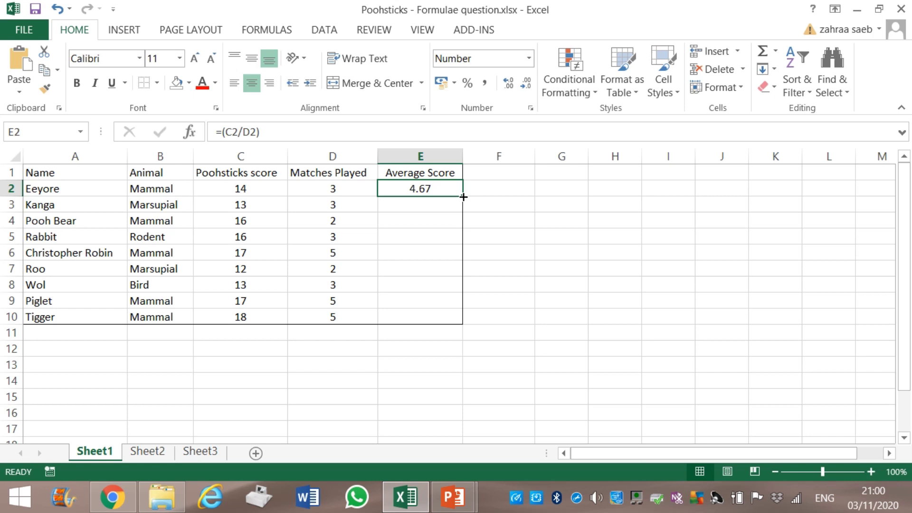
left_click_drag(463, 196, 456, 334)
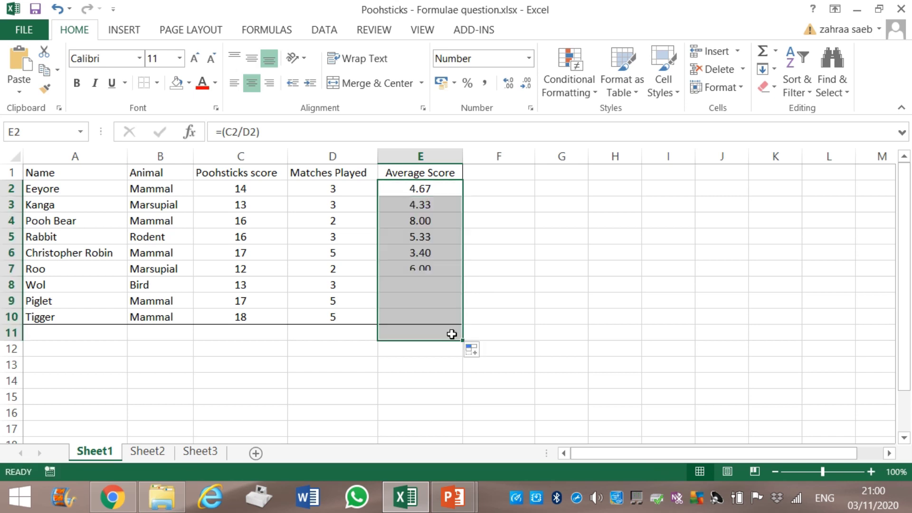
left_click(378, 365)
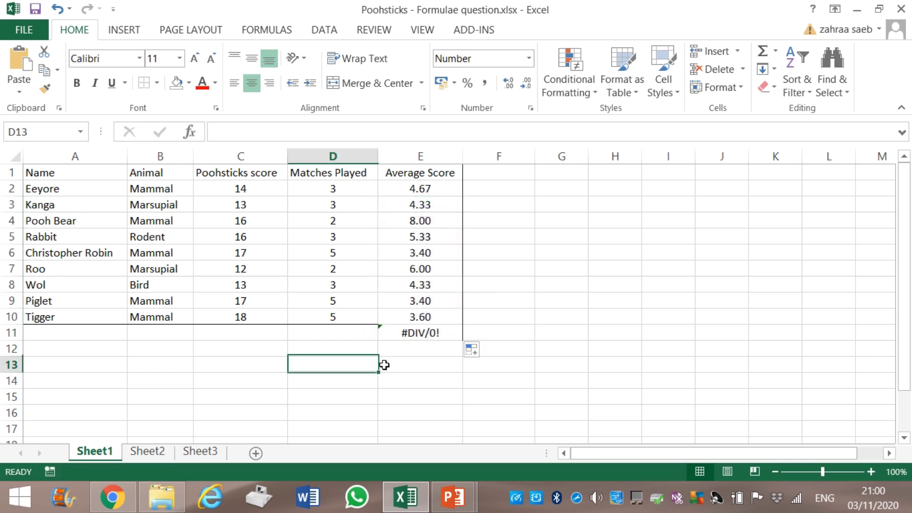
left_click(425, 331)
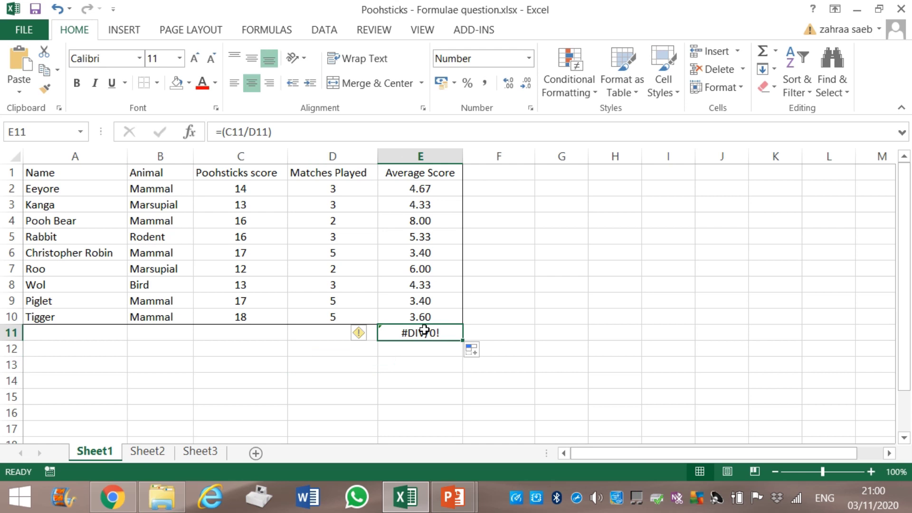
key("Delete")
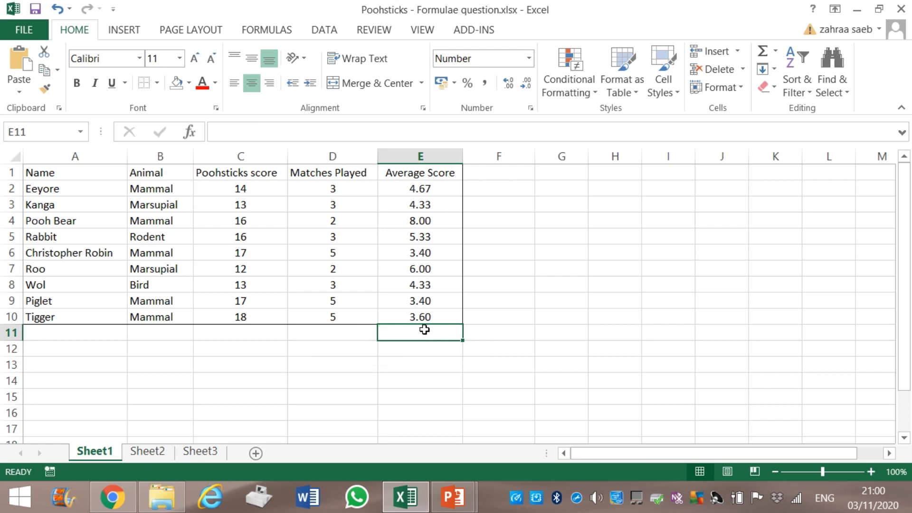
left_click(313, 378)
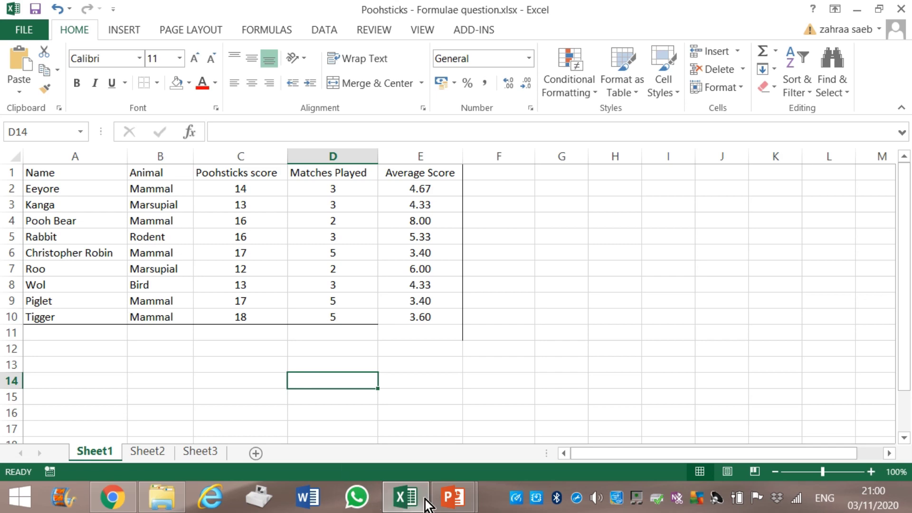
left_click(442, 497)
left_click(363, 403)
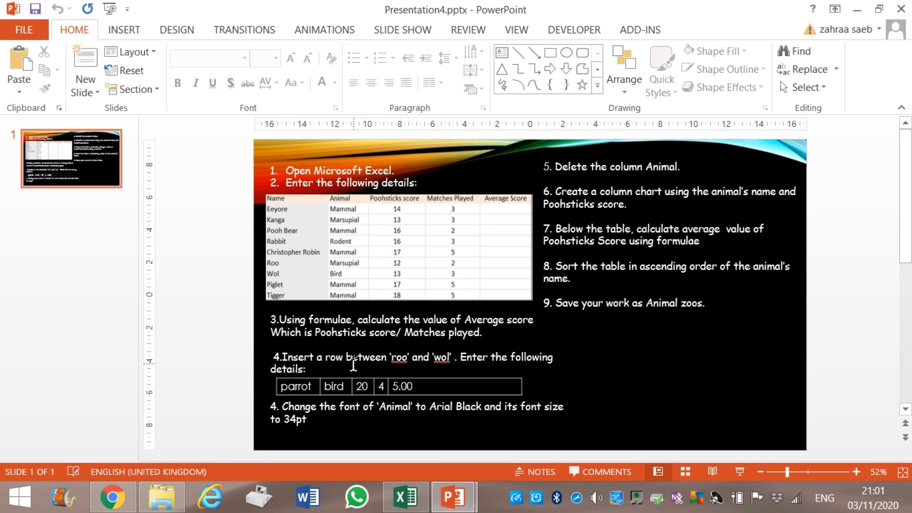
left_click(741, 472)
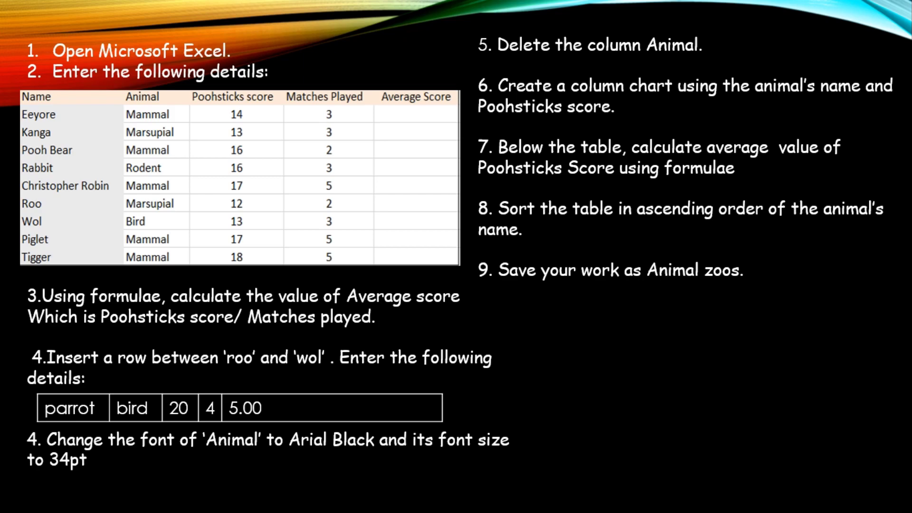
key("Escape")
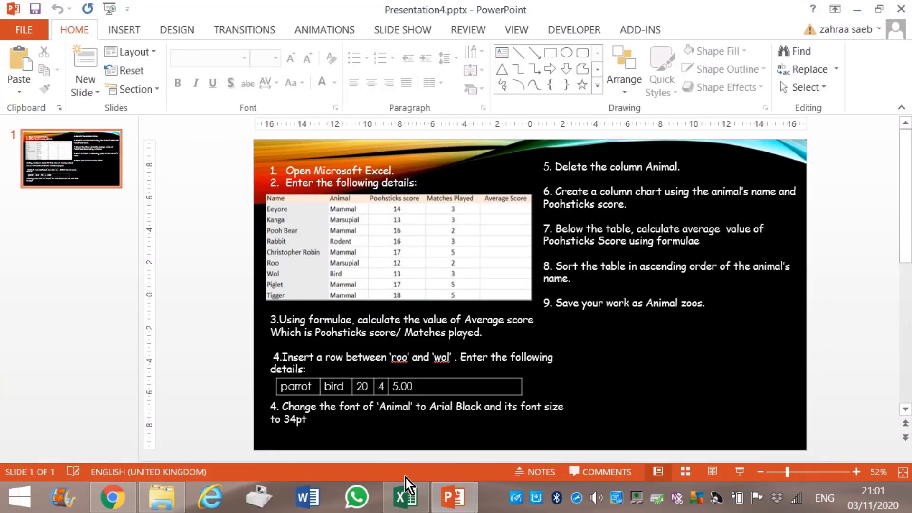
left_click(401, 499)
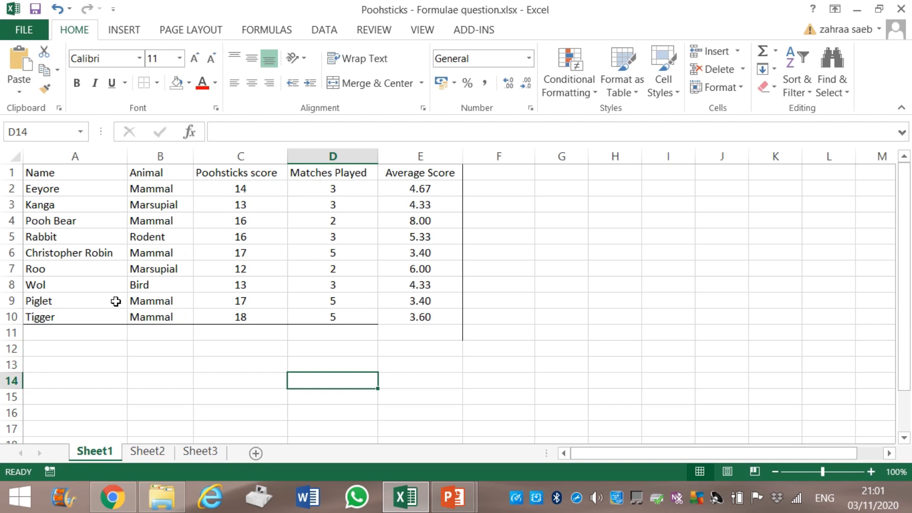
Insert a blank row above Wol, pushing Wol, Piglet and Tigger down to rows 9–11
left_click(12, 268)
left_click(12, 269)
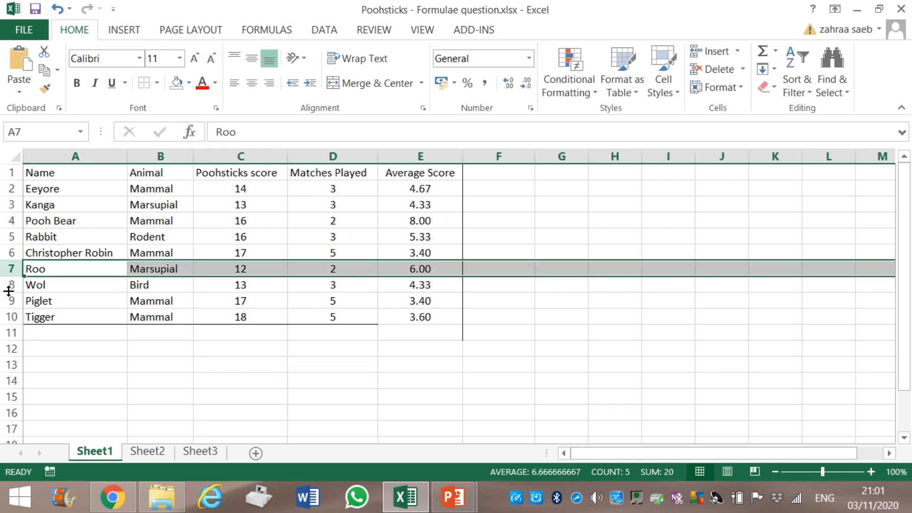
left_click(10, 285)
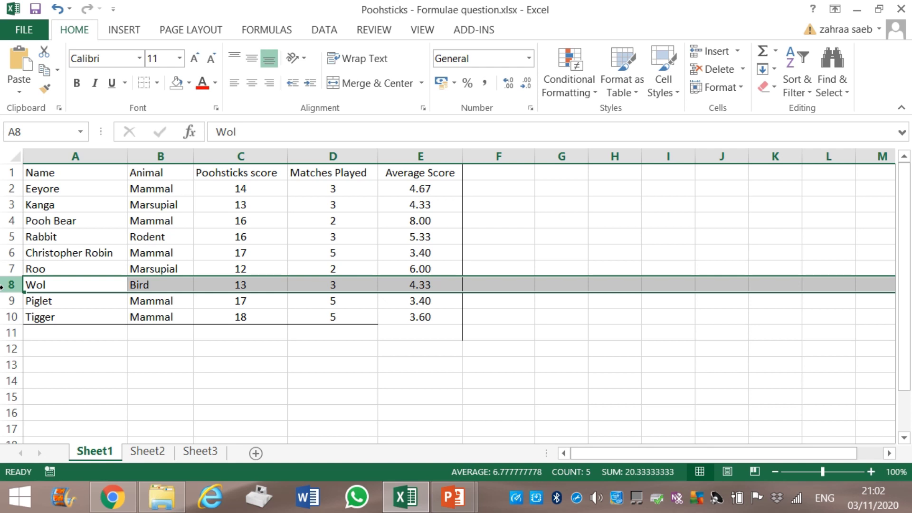
right_click(6, 285)
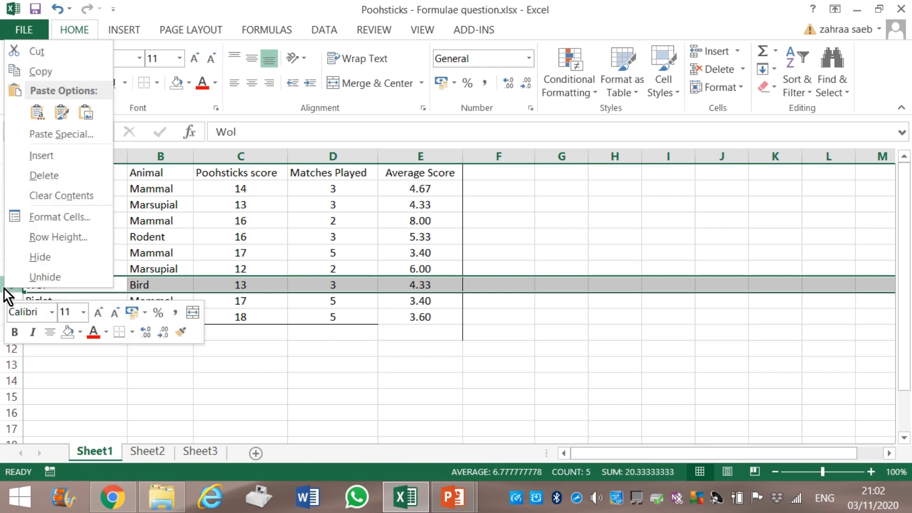
left_click(37, 155)
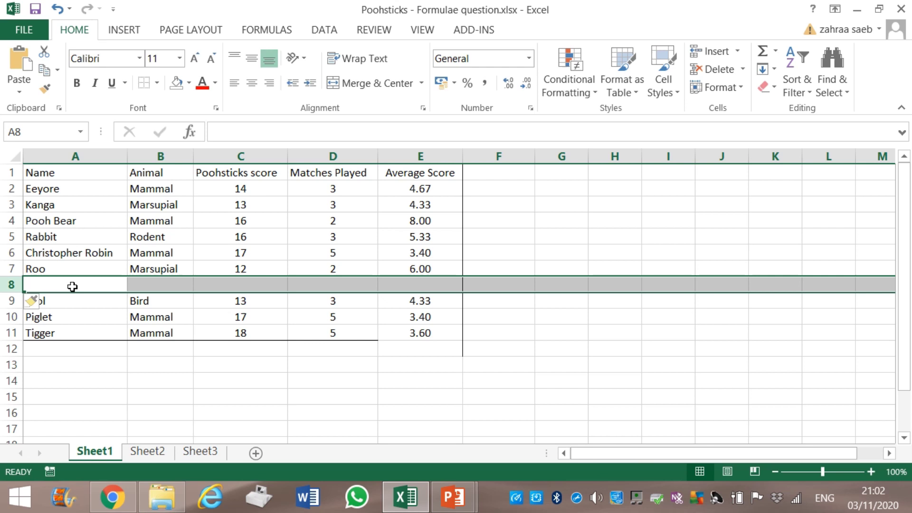
Enter parrot and bird in the new row 8, checking the task slide
left_click(50, 286)
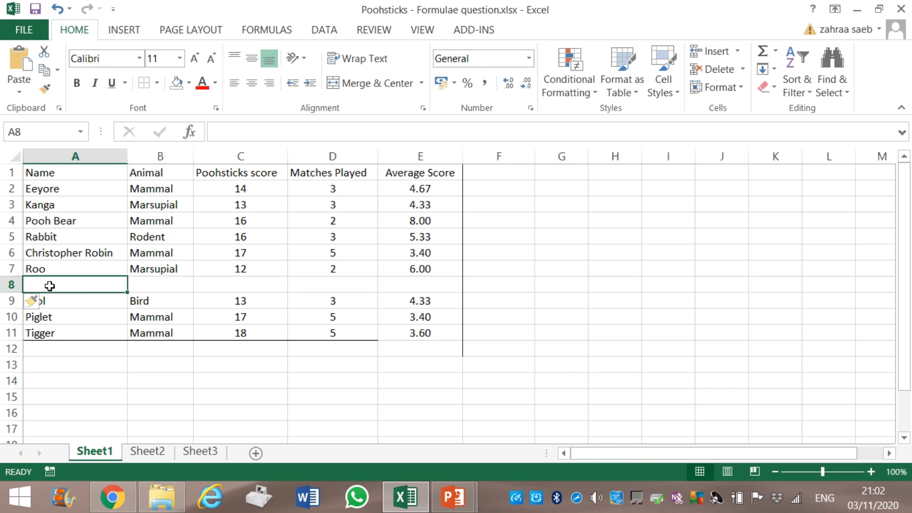
type("parr")
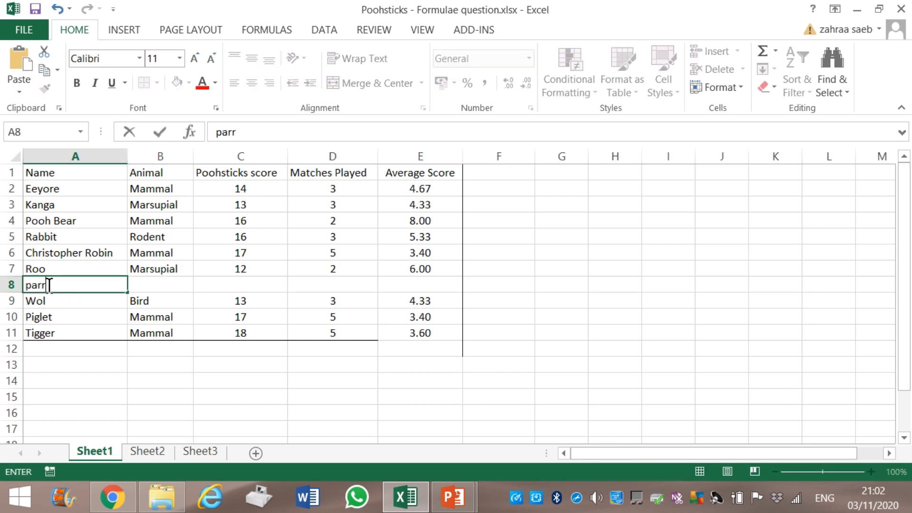
type("t")
type("p")
key("BackSpace")
type("ot")
key("Tab")
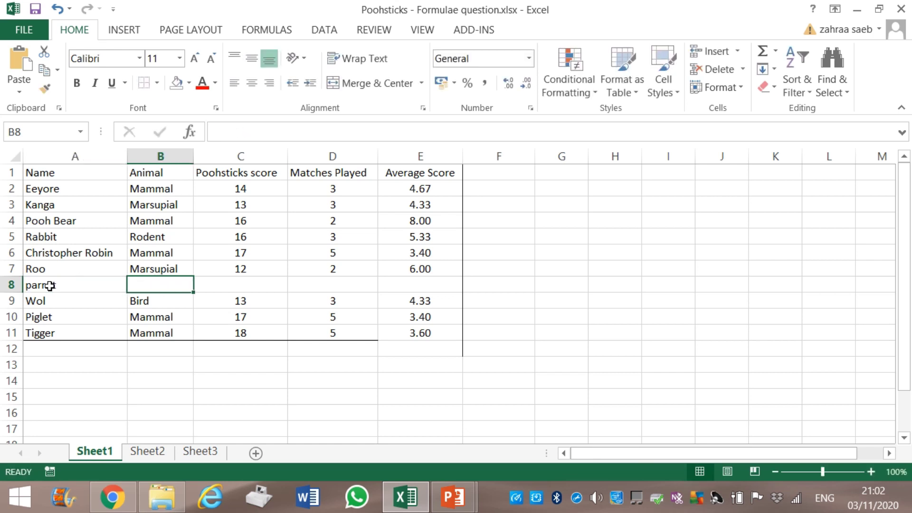
type("bird")
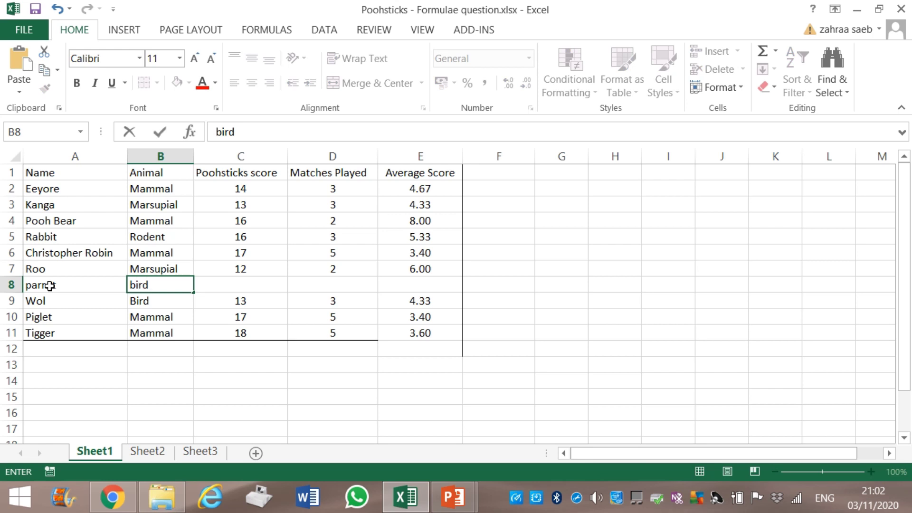
key("Tab")
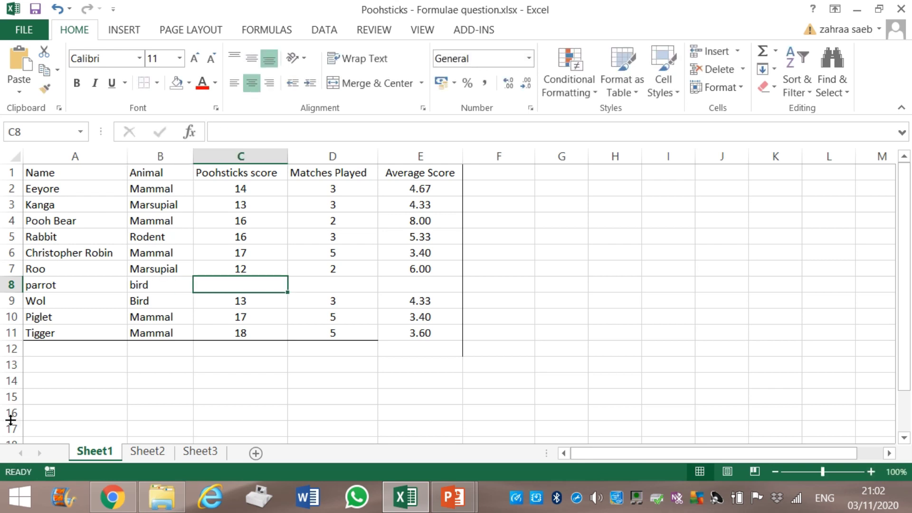
left_click(450, 499)
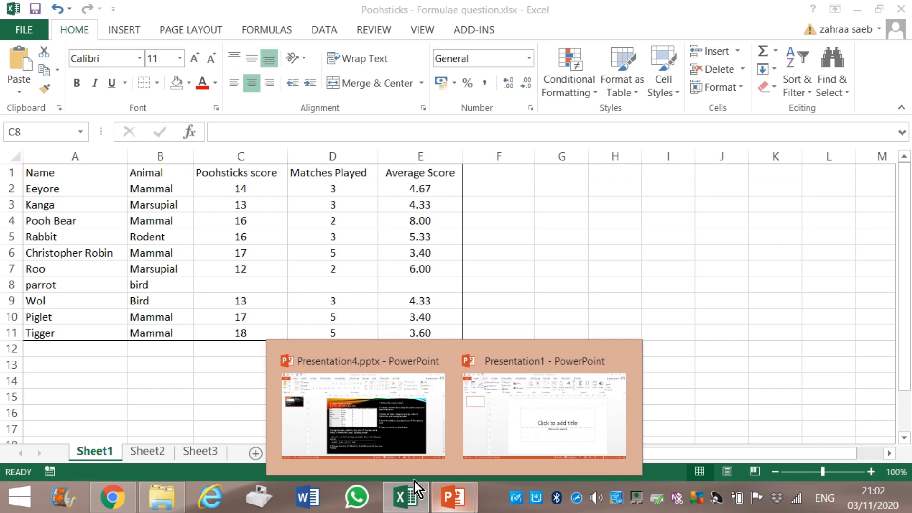
left_click(354, 450)
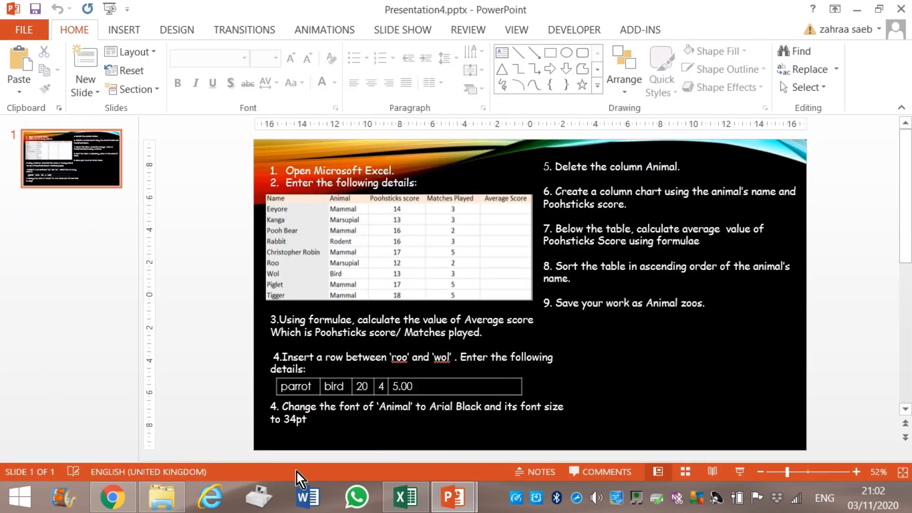
Complete row 8 with score 20 and 4 matches, giving an average of 5.00
left_click(410, 501)
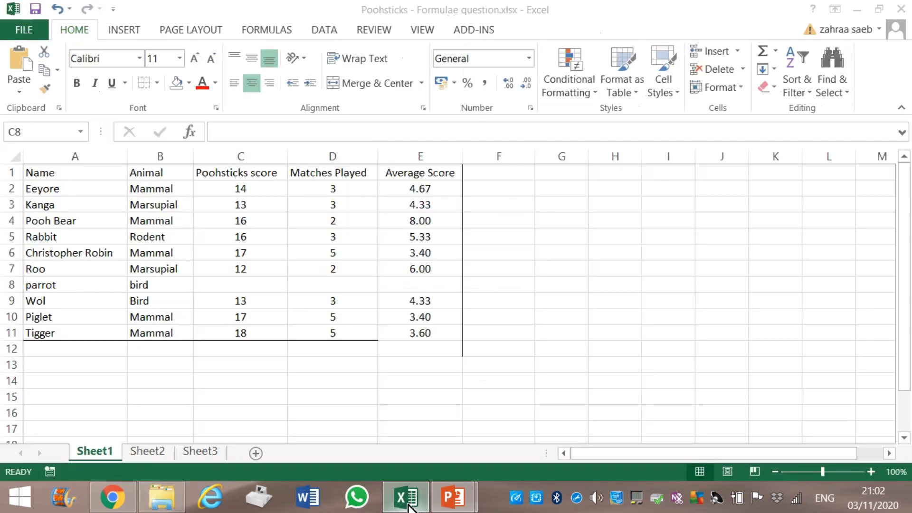
type("2")
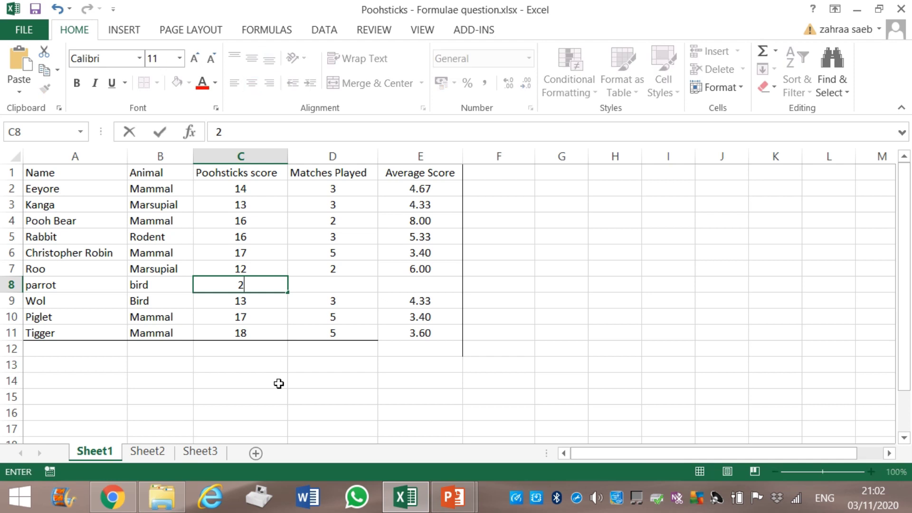
type("0")
key("Tab")
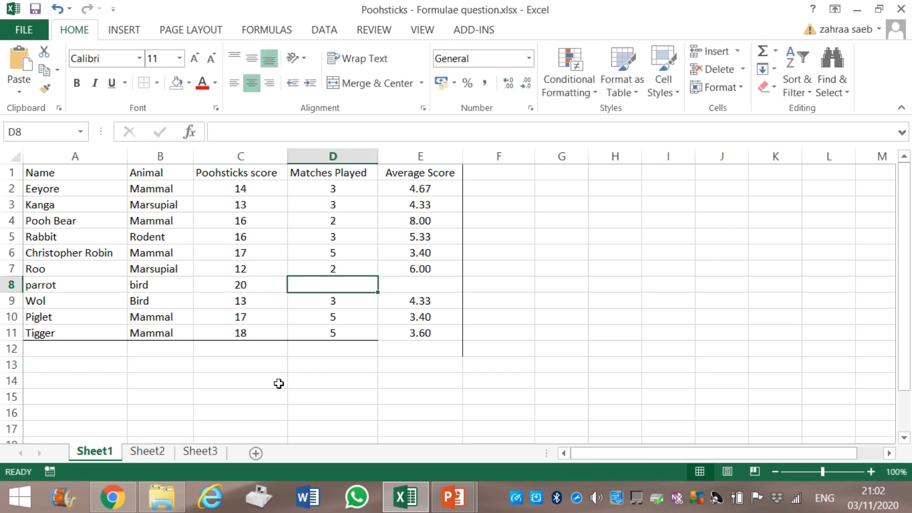
type("4")
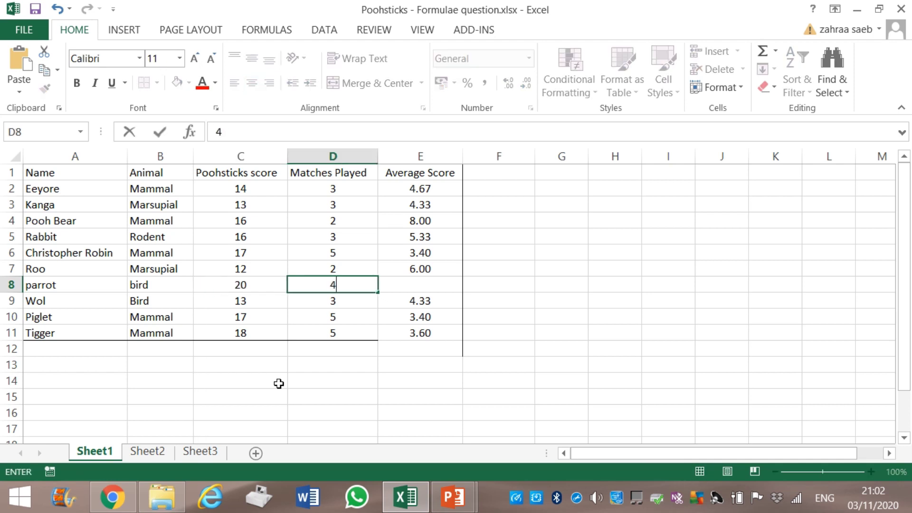
key("Tab")
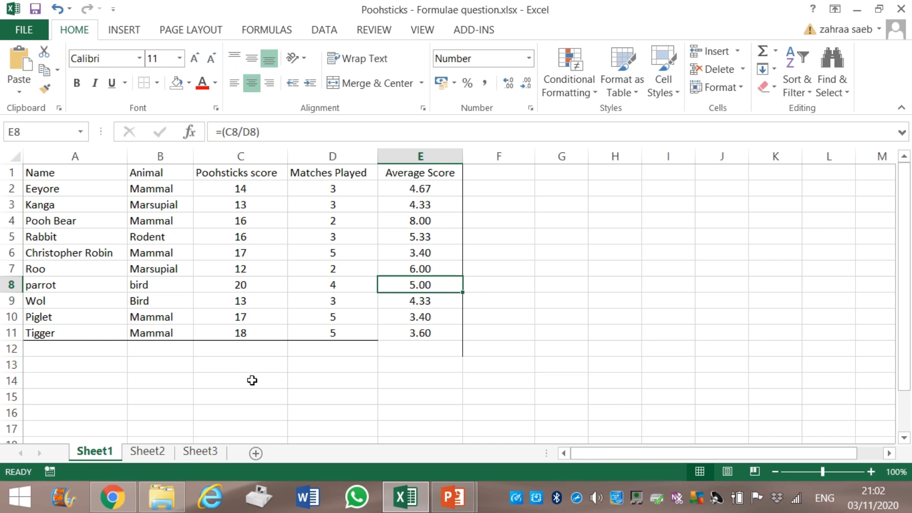
left_click(144, 401)
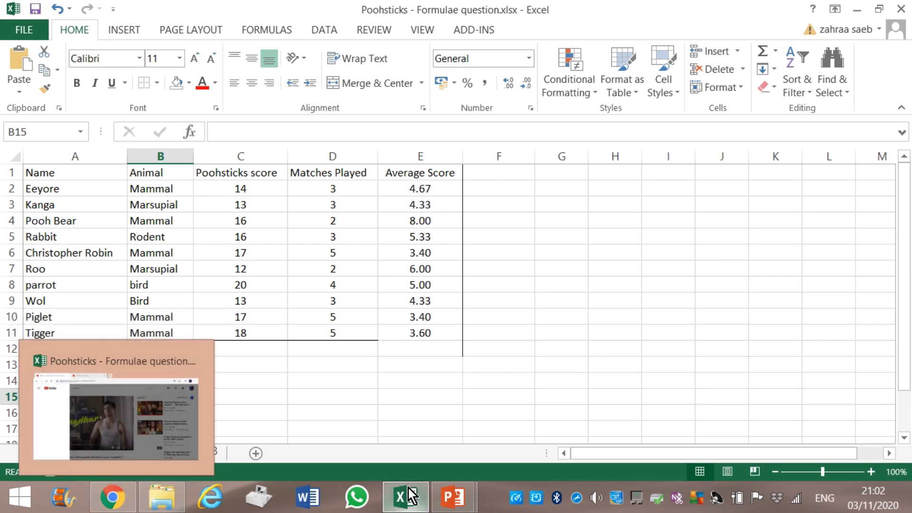
mouse_move(406, 498)
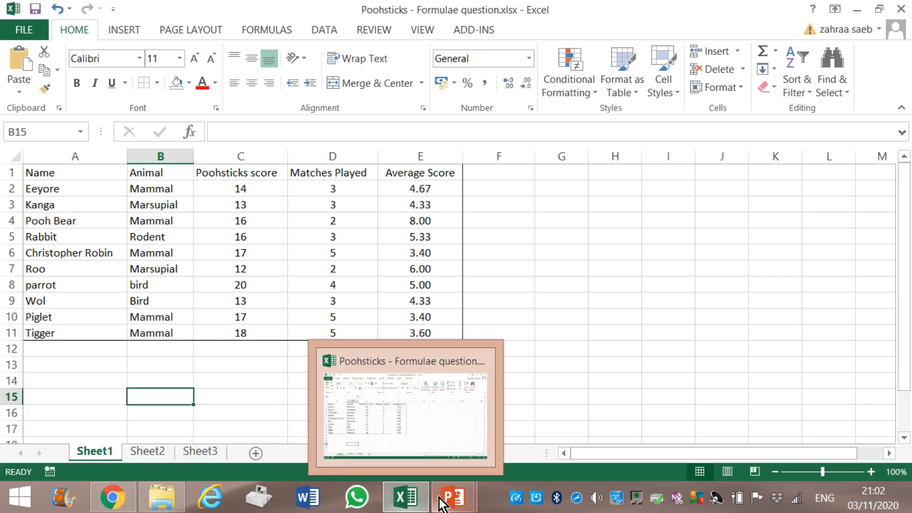
left_click(388, 432)
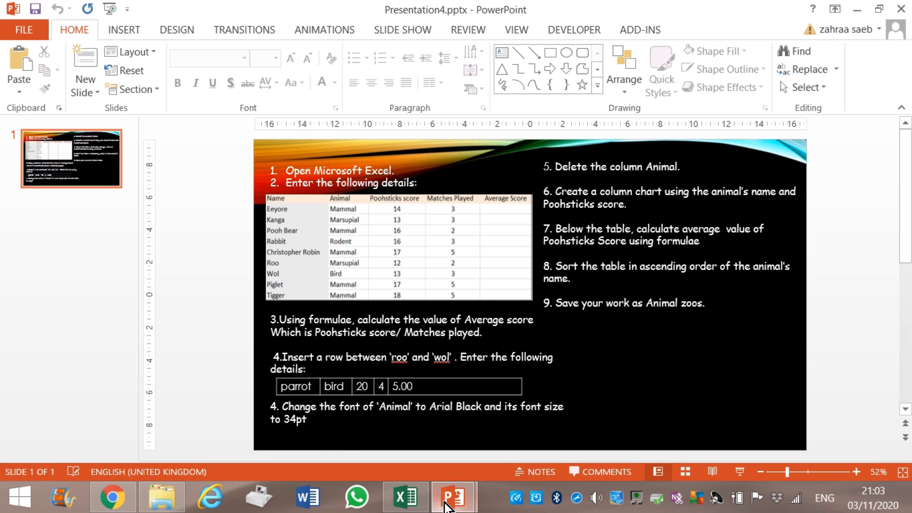
Apply Arial Black to the Animal heading in B1
mouse_move(453, 498)
left_click(404, 498)
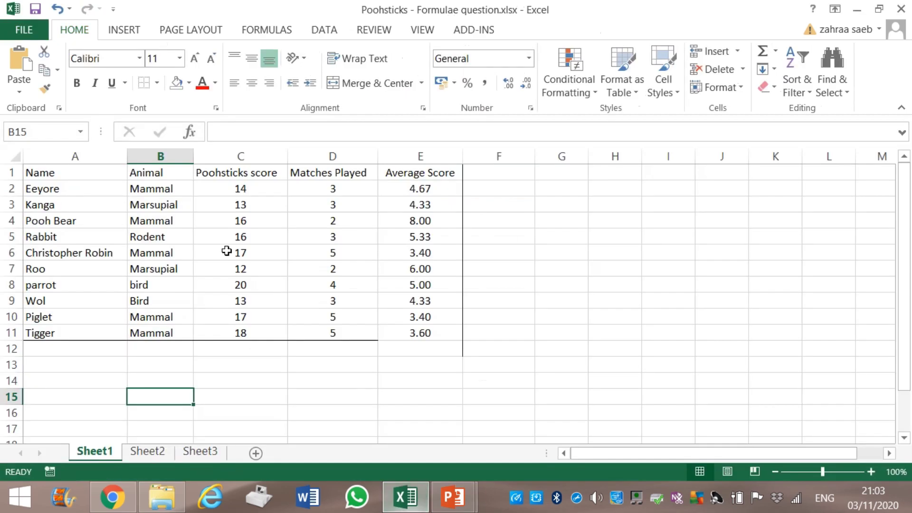
left_click(155, 175)
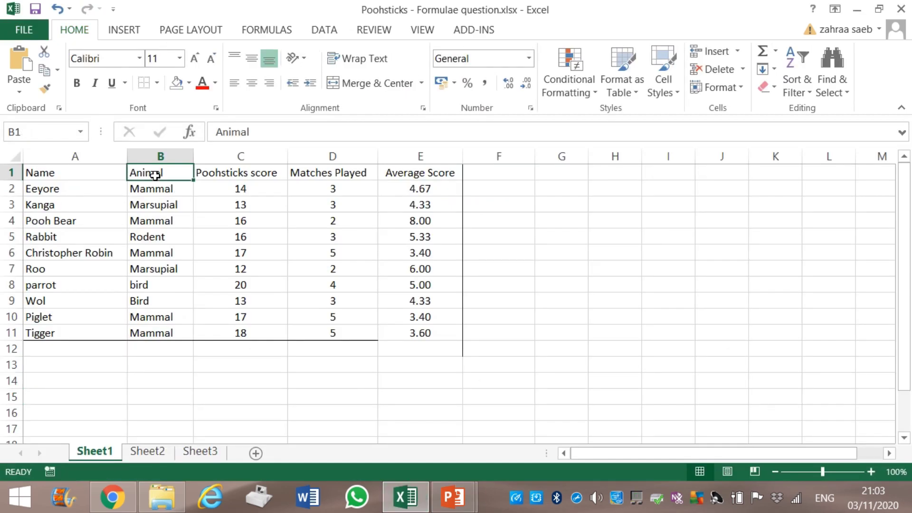
left_click(140, 58)
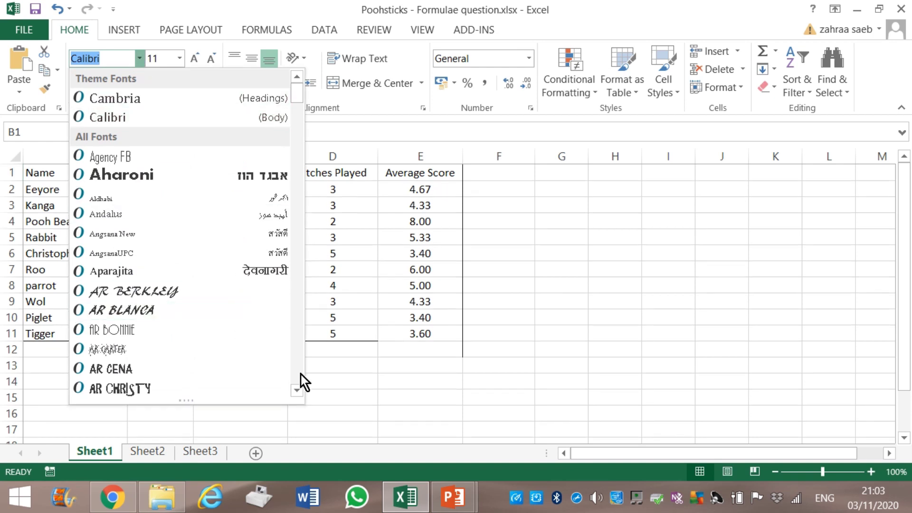
left_click_drag(298, 387, 297, 387)
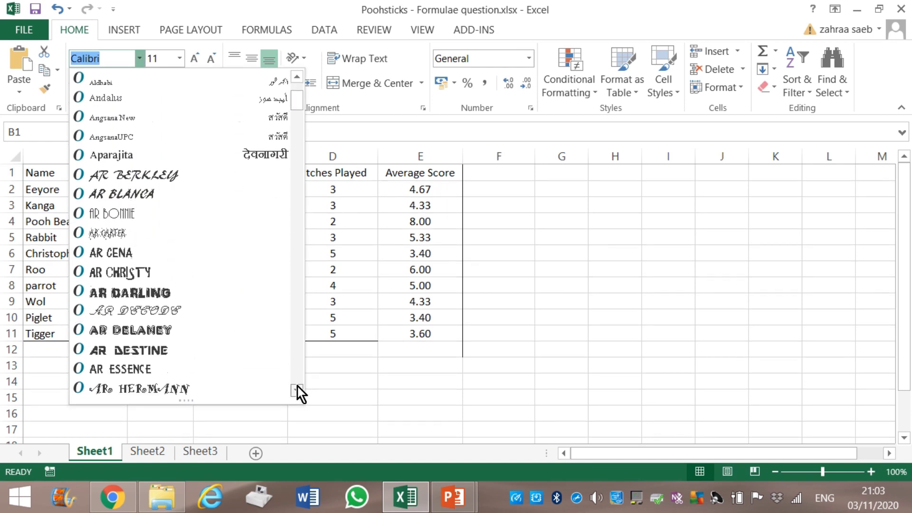
left_click(297, 386)
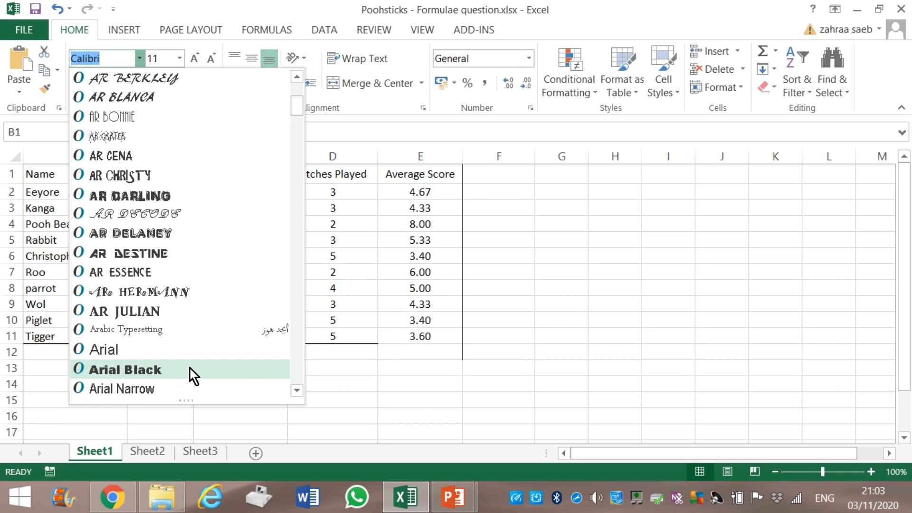
left_click(190, 369)
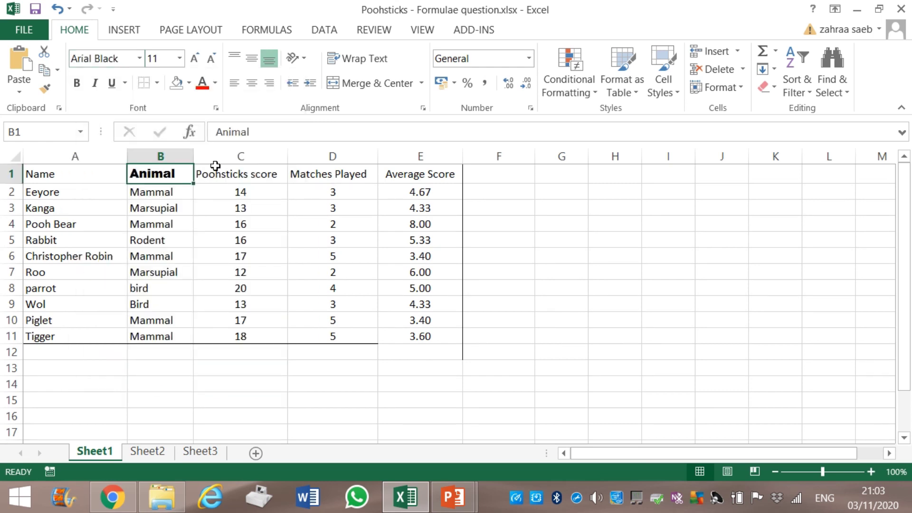
Set the Animal heading's font size to 34
left_click(180, 58)
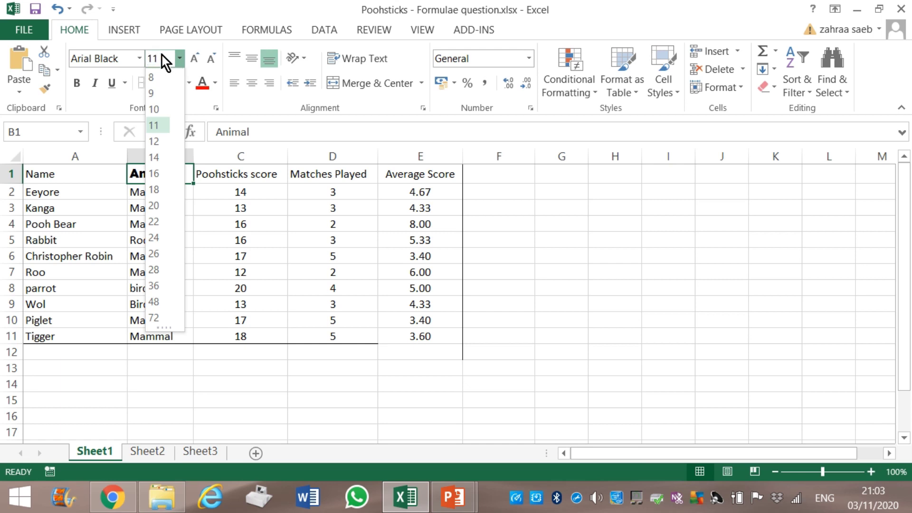
key("BackSpace")
type("4")
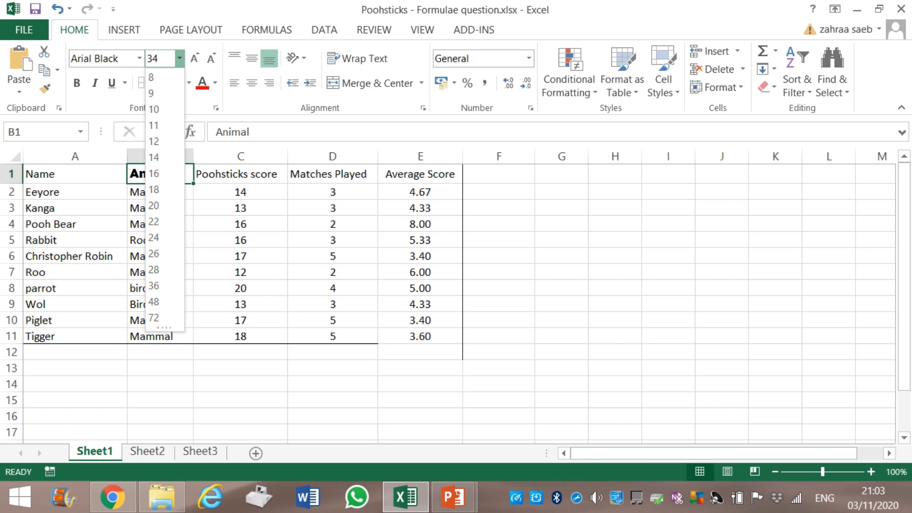
key("Return")
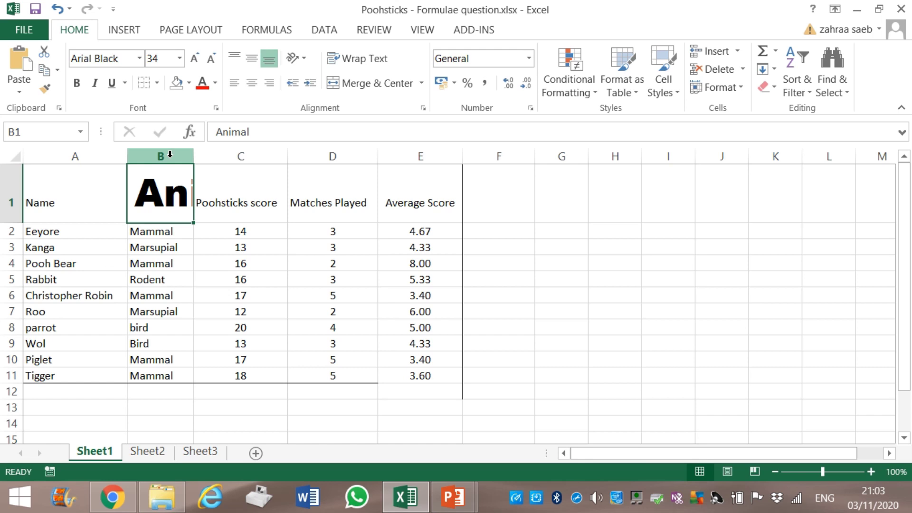
Drag column B wider until the full Arial Black 'Animal' heading shows
left_click(171, 155)
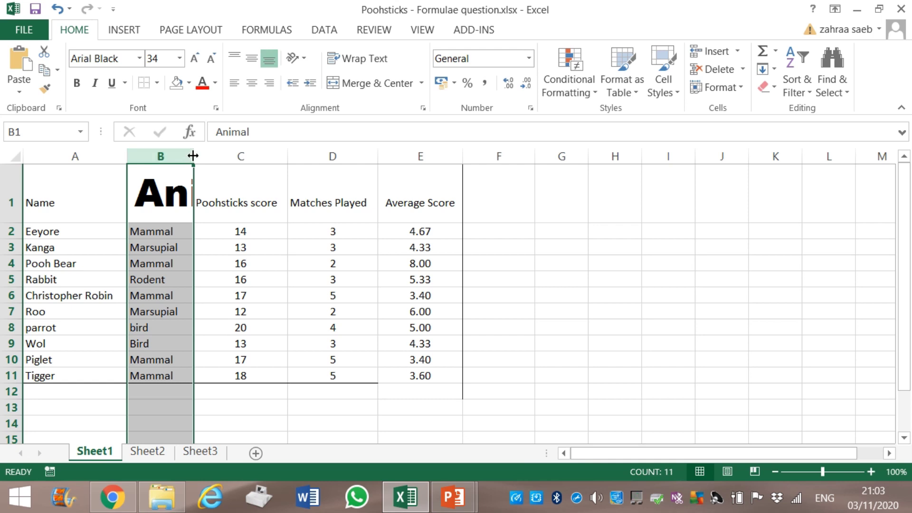
left_click_drag(192, 157, 296, 168)
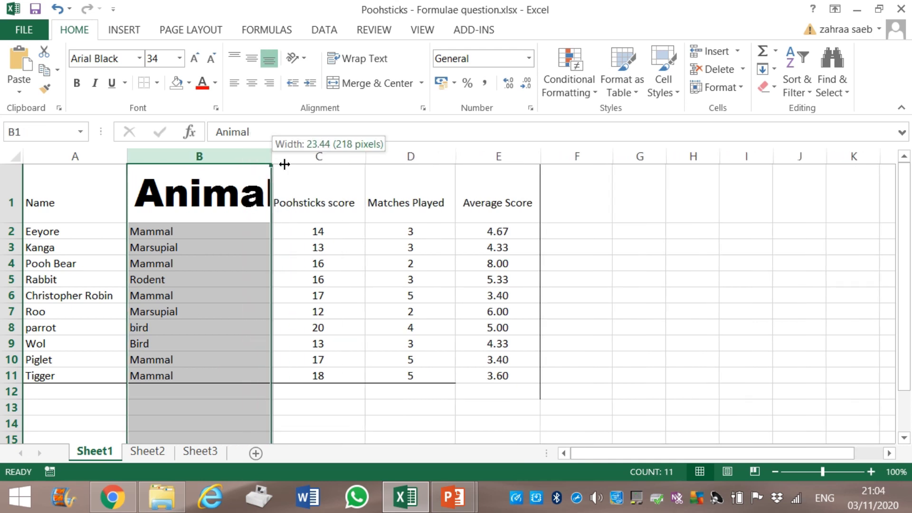
left_click(285, 232)
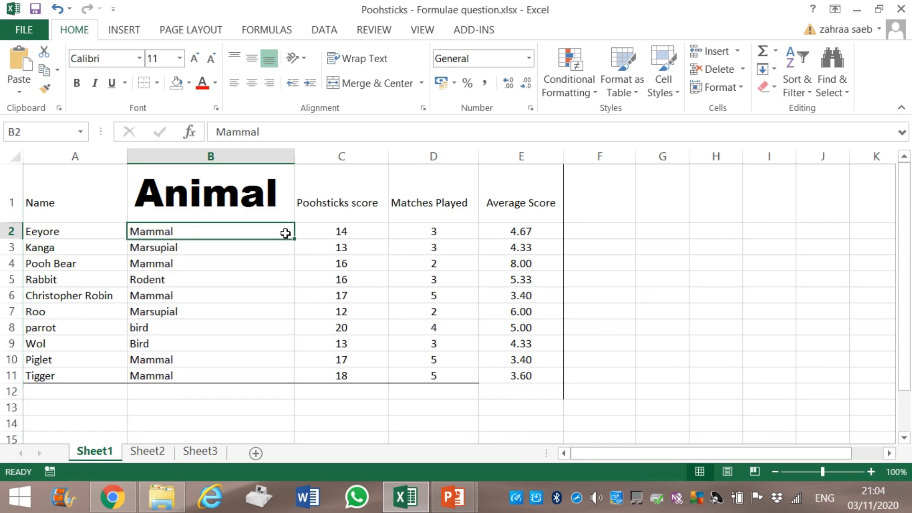
mouse_move(452, 498)
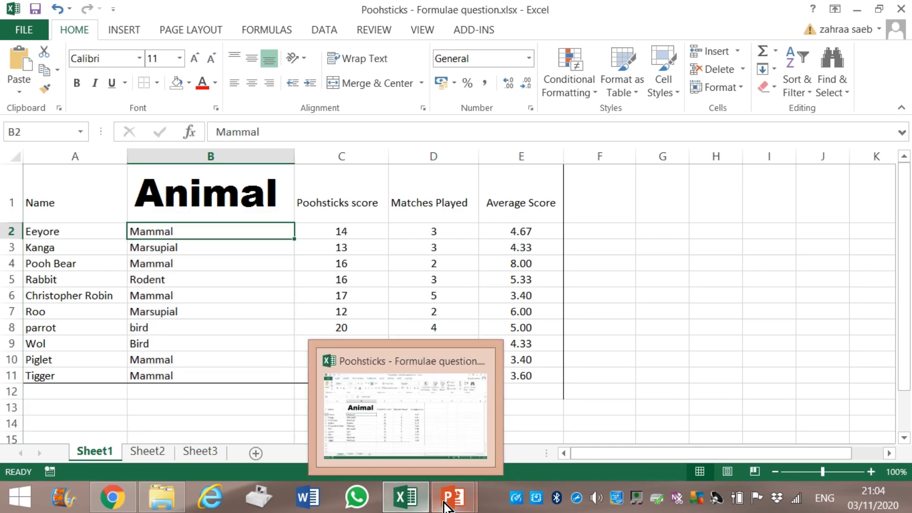
left_click(368, 446)
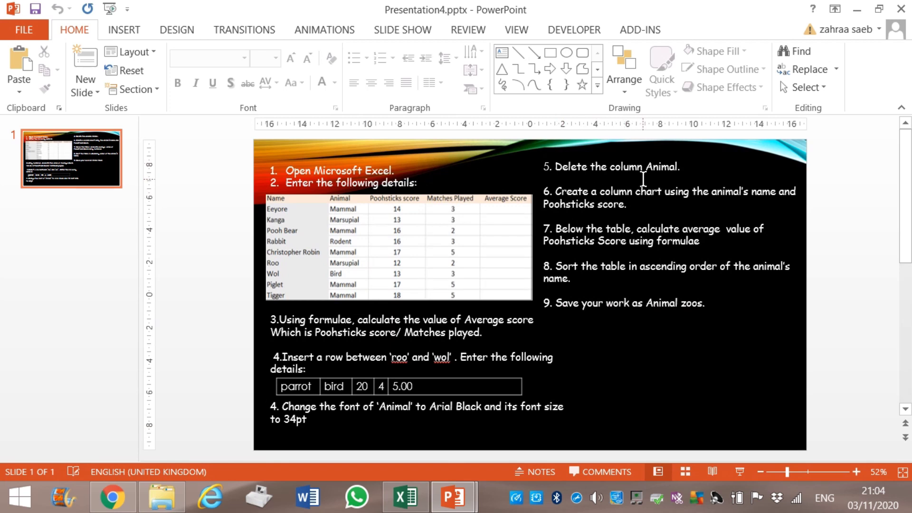
left_click(401, 499)
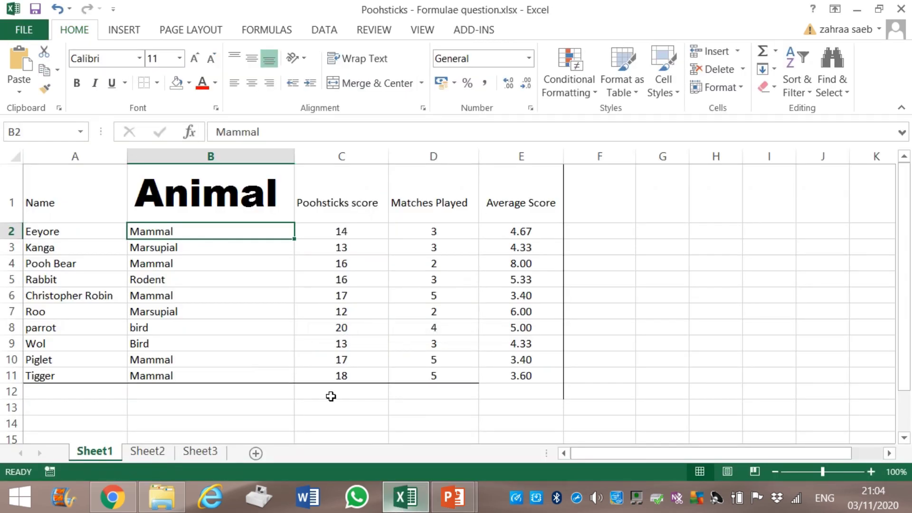
Delete column B so the Poohsticks scores shift beside the names
left_click(172, 157)
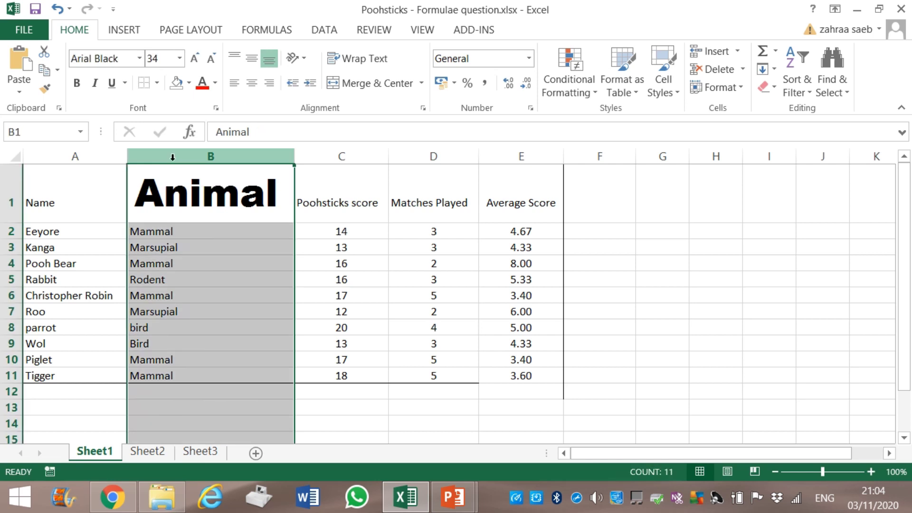
right_click(173, 158)
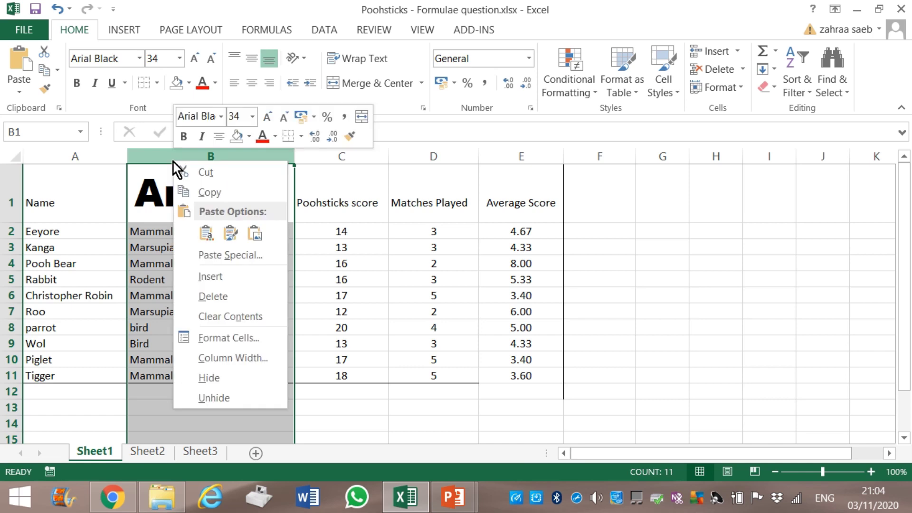
left_click(225, 298)
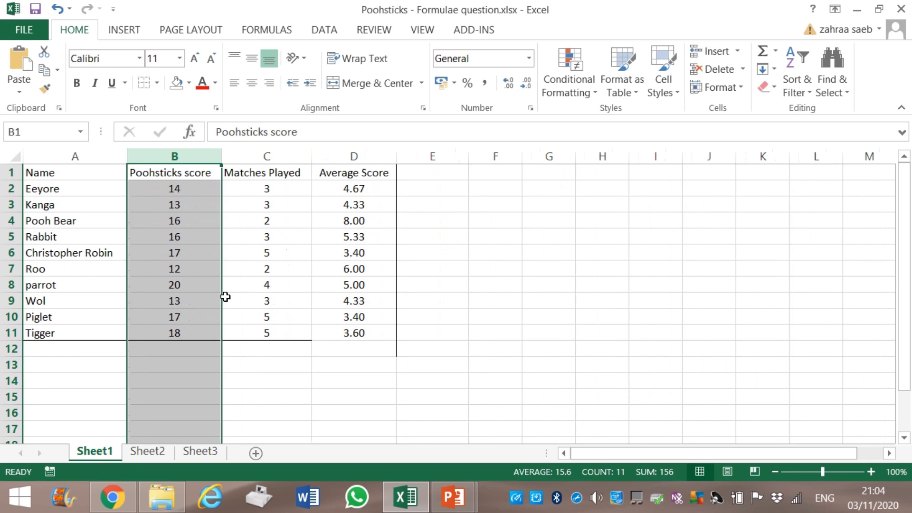
left_click(280, 395)
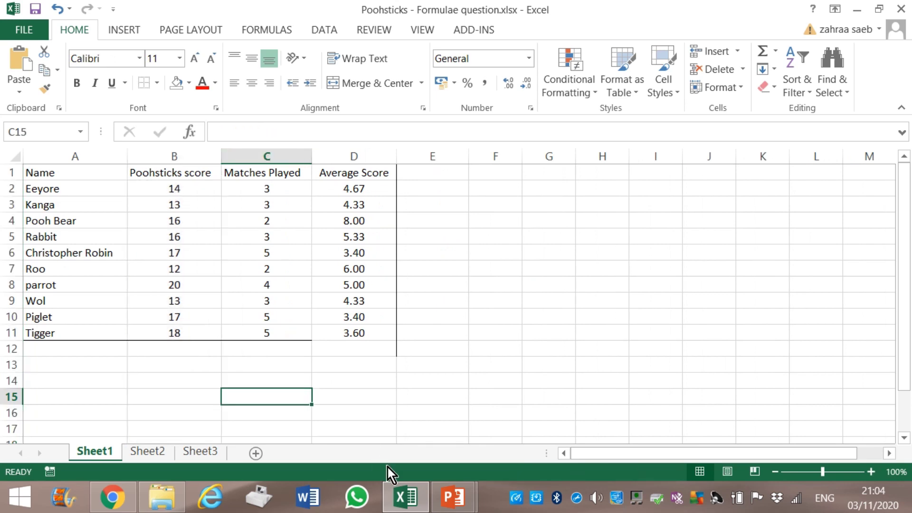
mouse_move(453, 497)
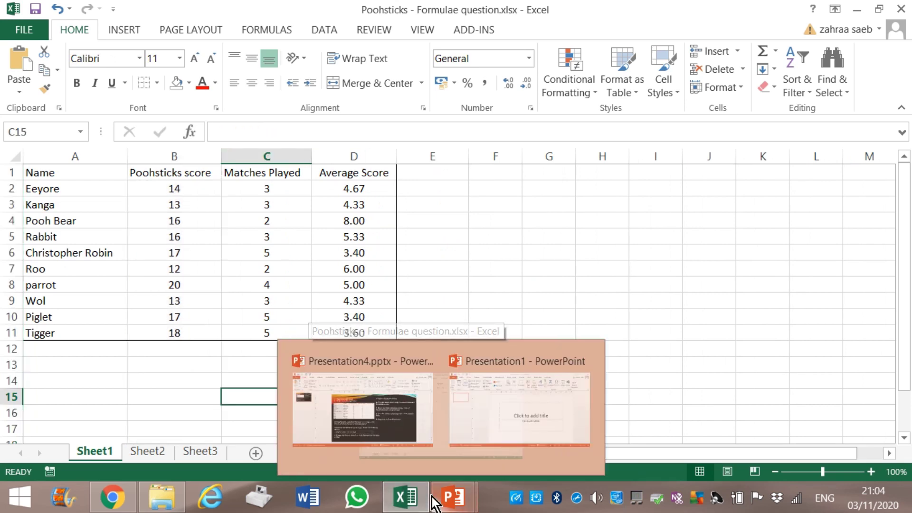
left_click(362, 410)
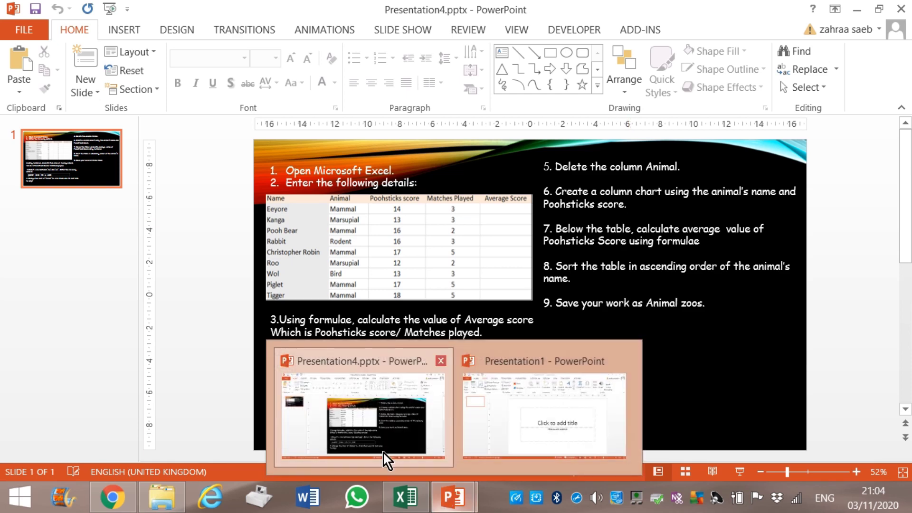
mouse_move(404, 498)
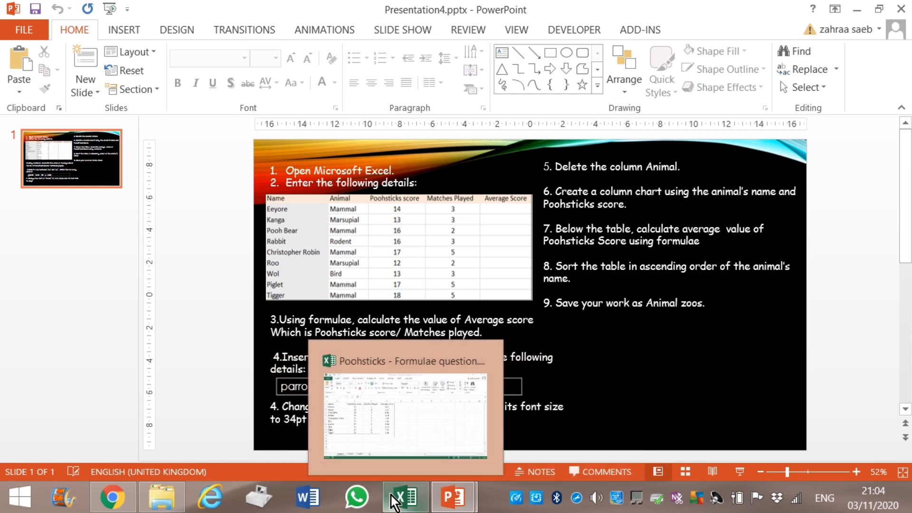
left_click(355, 418)
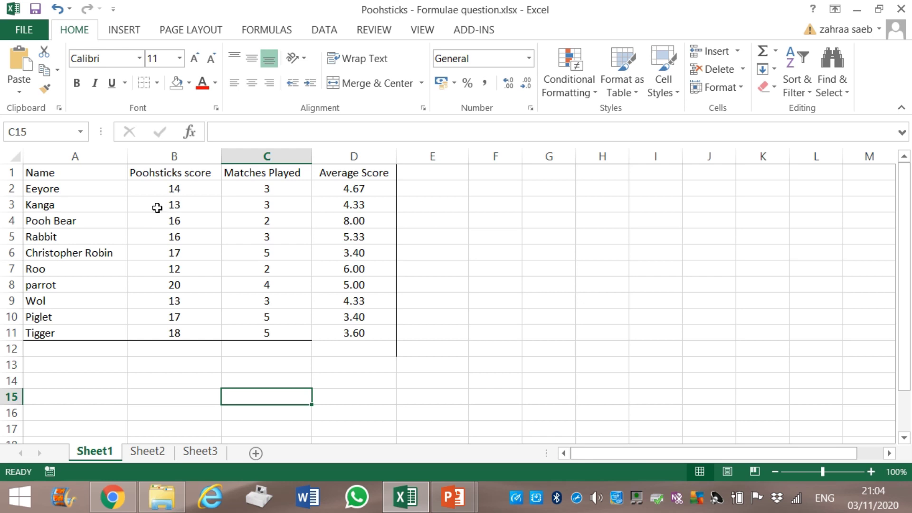
Insert a clustered column chart of A1:B11, names against Poohsticks scores
mouse_move(56, 172)
left_mouse_down()
mouse_move(187, 301)
mouse_move(185, 333)
left_mouse_up()
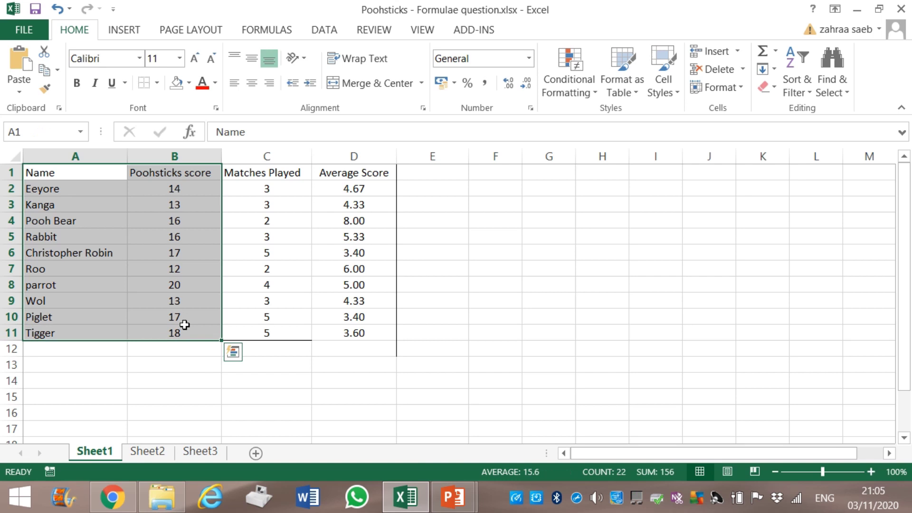
left_click(128, 28)
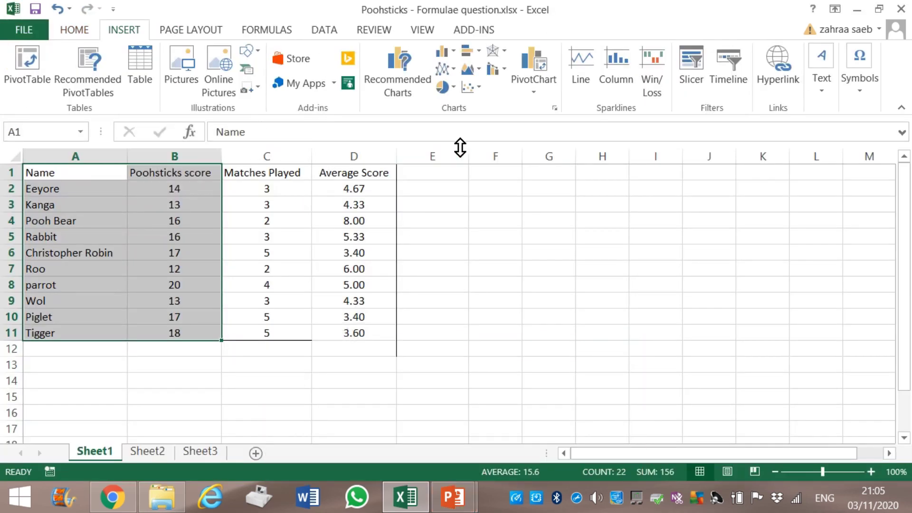
left_click(556, 110)
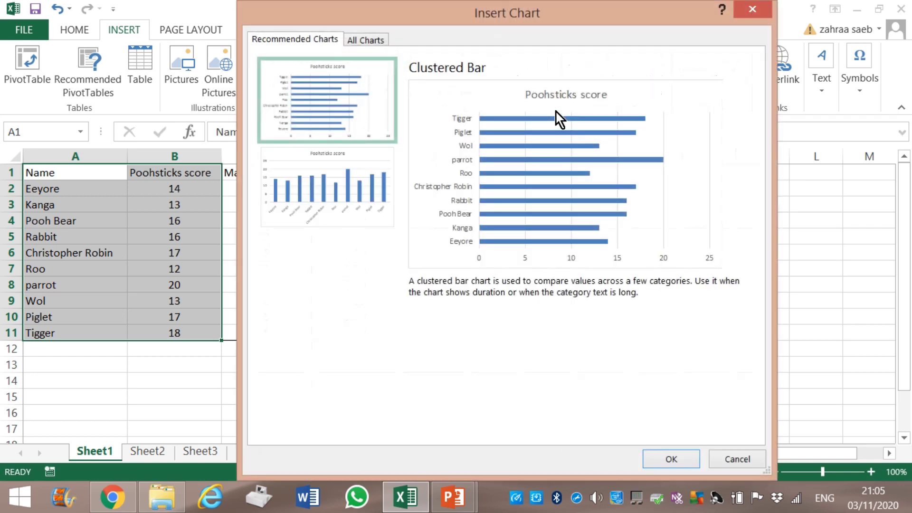
left_click(336, 185)
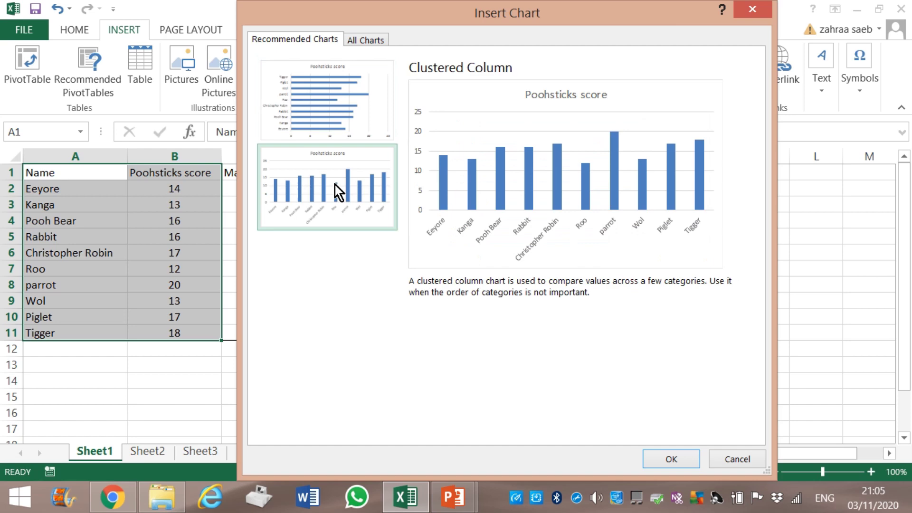
left_click(665, 457)
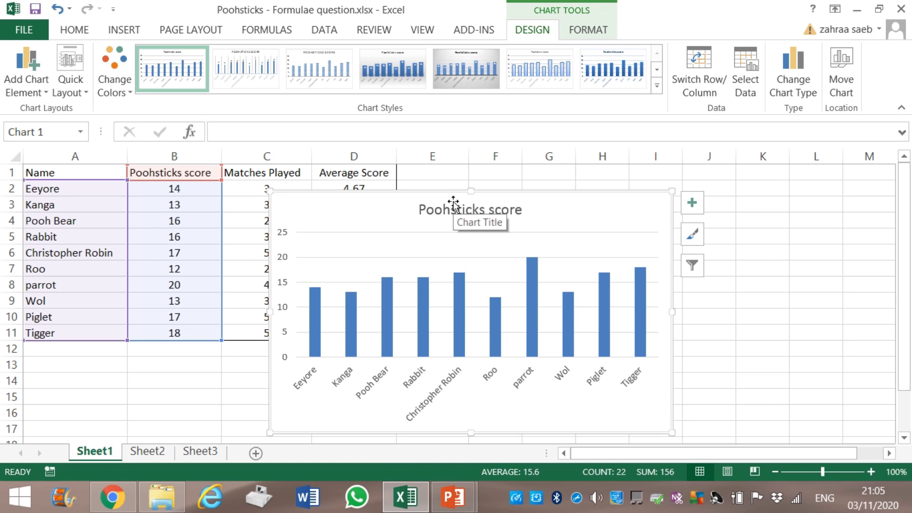
Move the chart to the right of the table and add data labels to its bars
left_click_drag(454, 204, 606, 191)
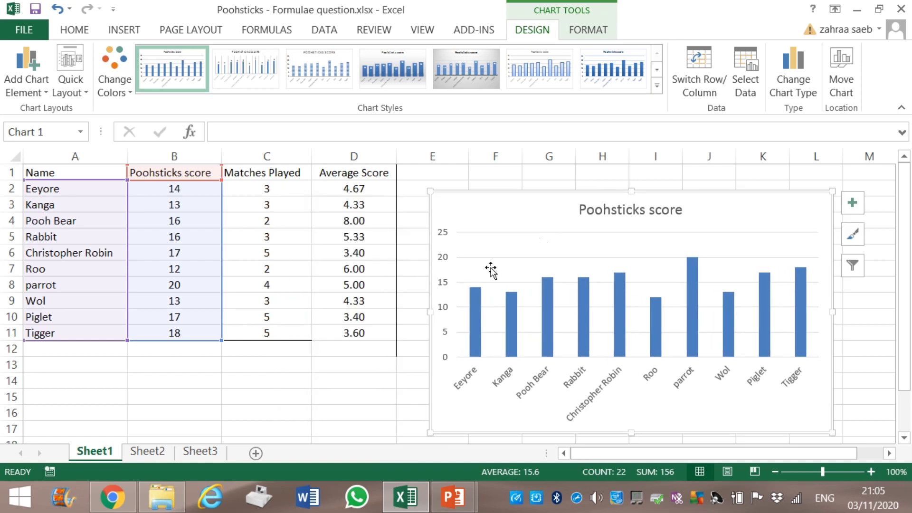
mouse_move(474, 321)
left_click(474, 300)
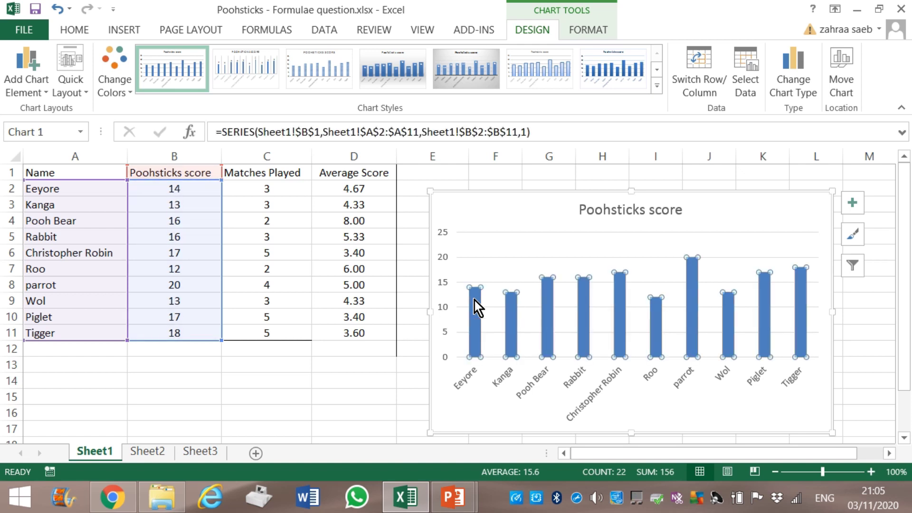
right_click(475, 300)
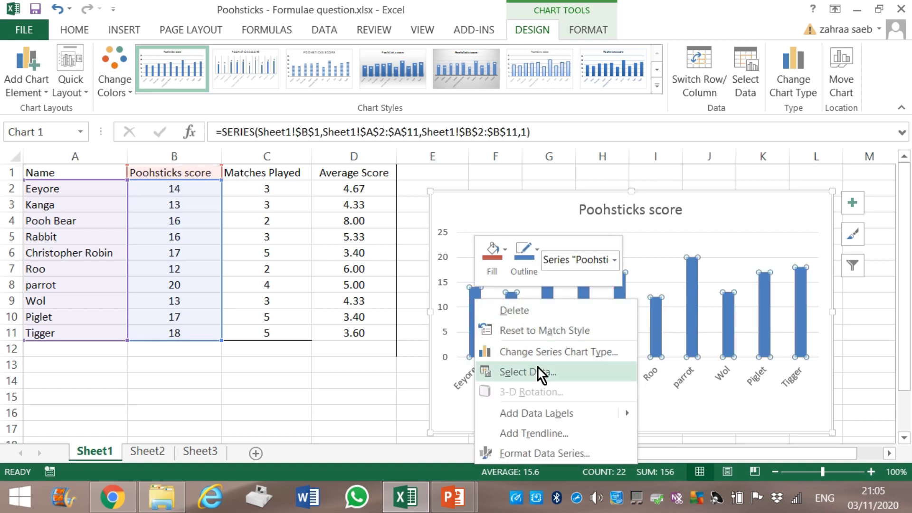
left_click(571, 415)
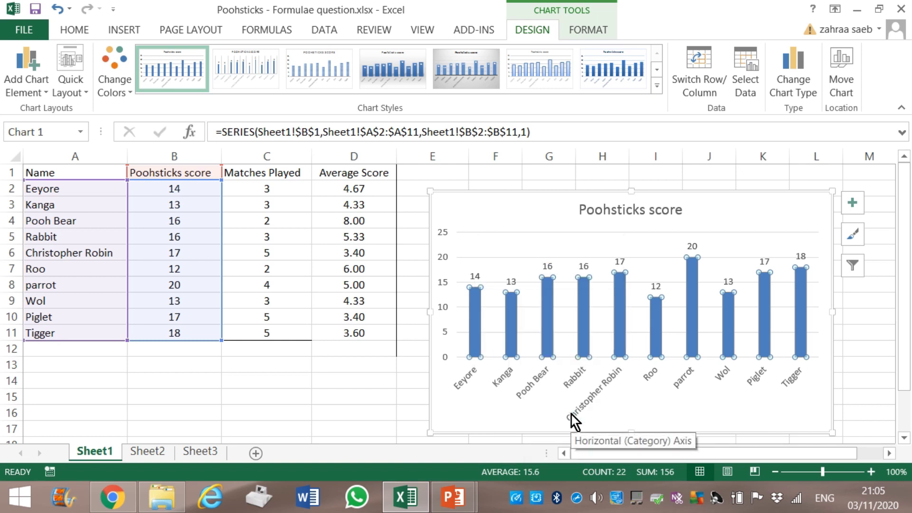
left_click(342, 386)
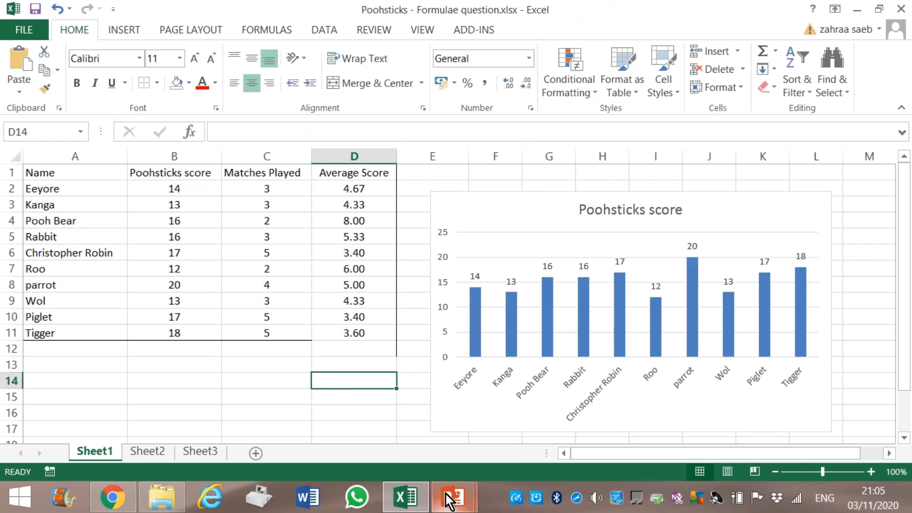
left_click(383, 428)
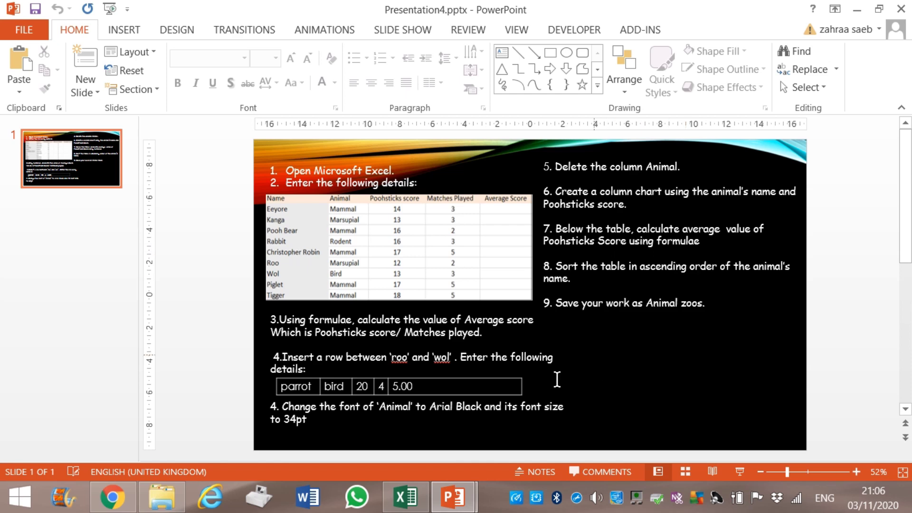
mouse_move(404, 498)
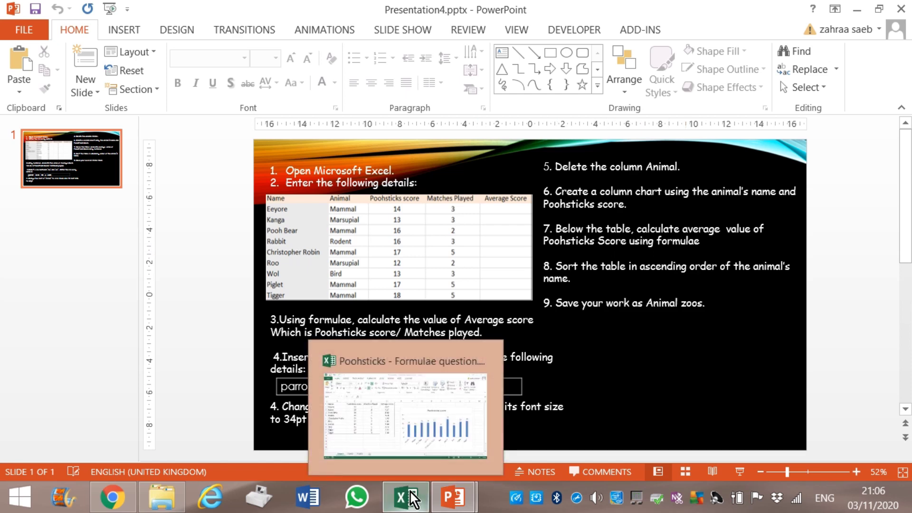
left_click(412, 497)
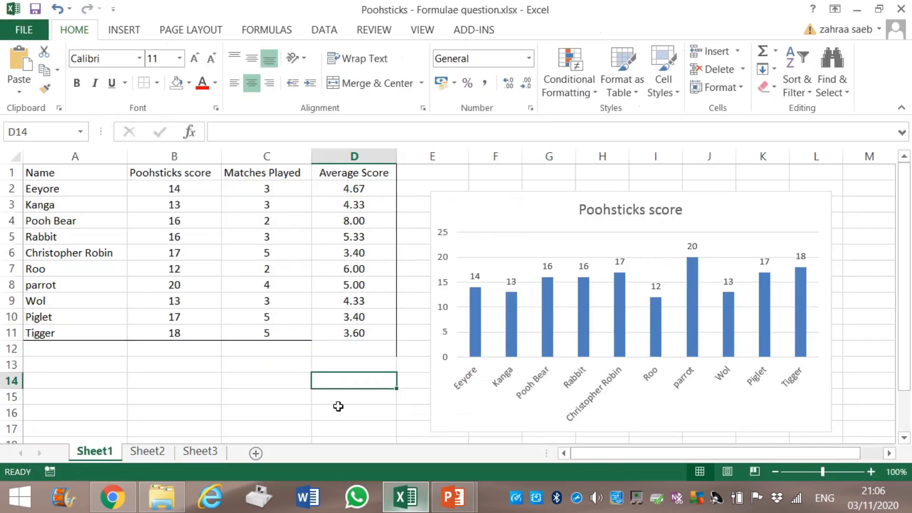
Label A12 'average' and enter =AVERAGE(B2:B11) in B12, giving 15.6
left_click(51, 350)
type("ave")
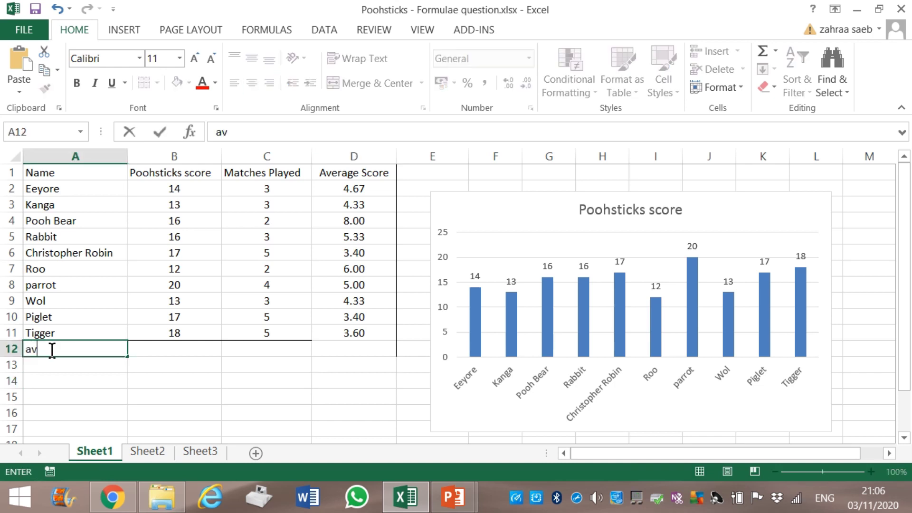
type("rage")
key("Tab")
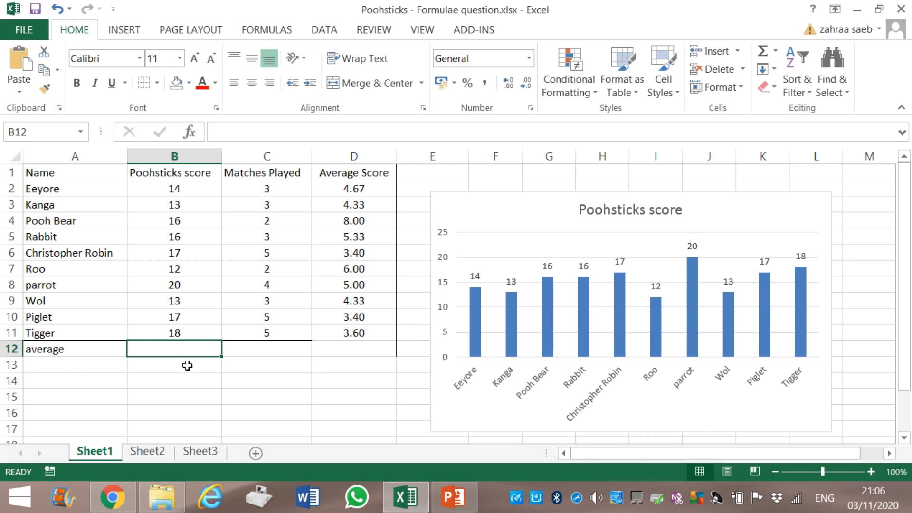
type("=")
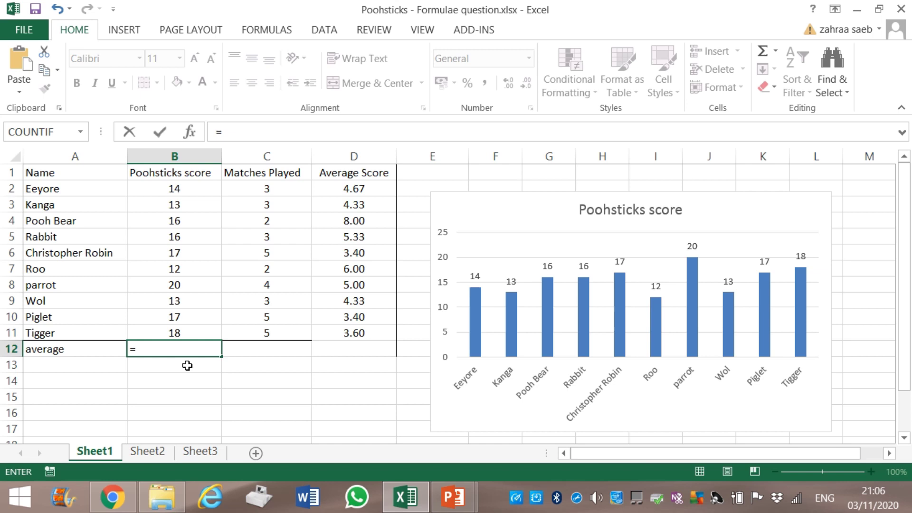
type("avera")
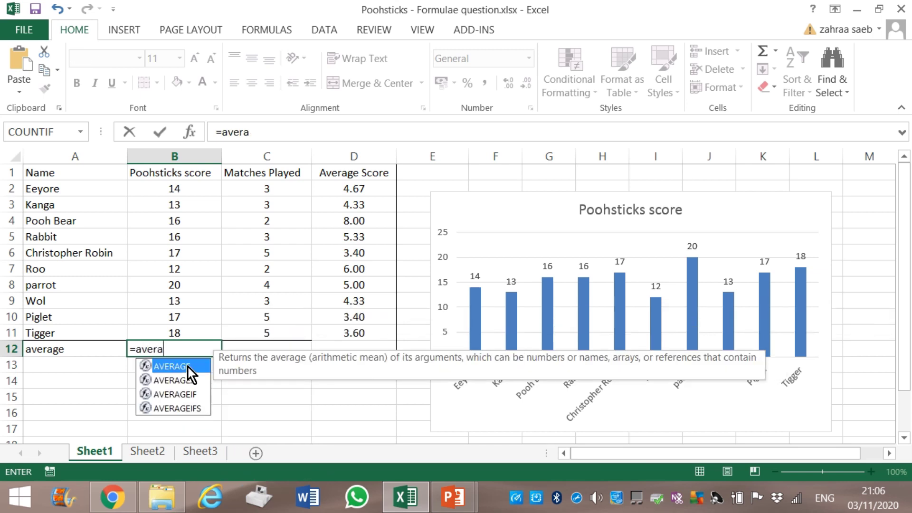
type("ge")
type("(")
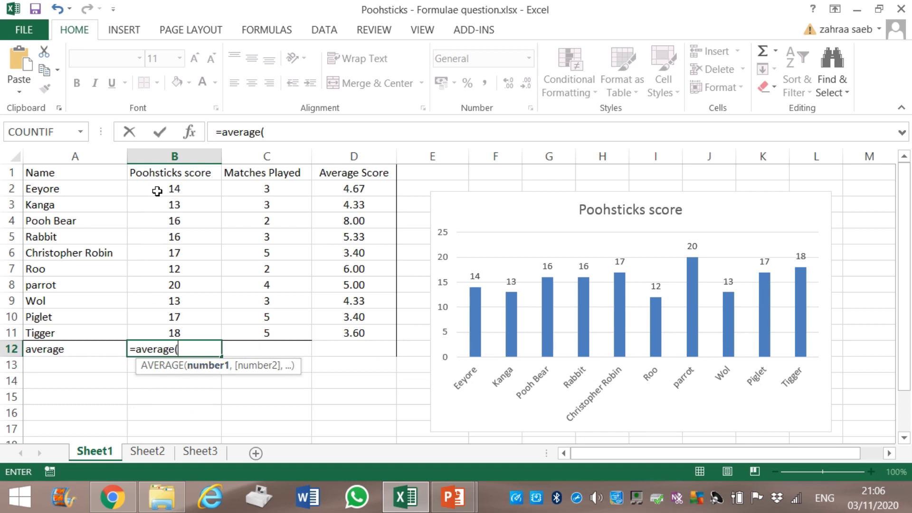
left_click_drag(154, 192, 176, 332)
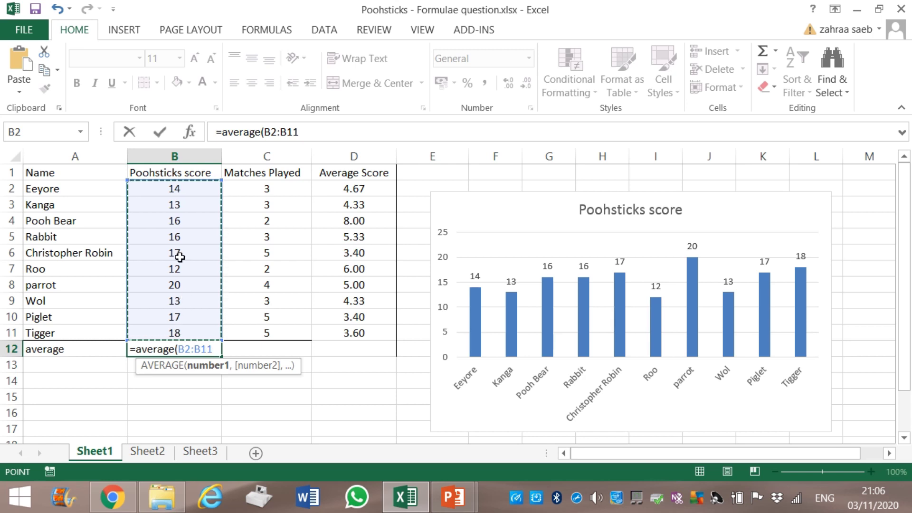
type(")")
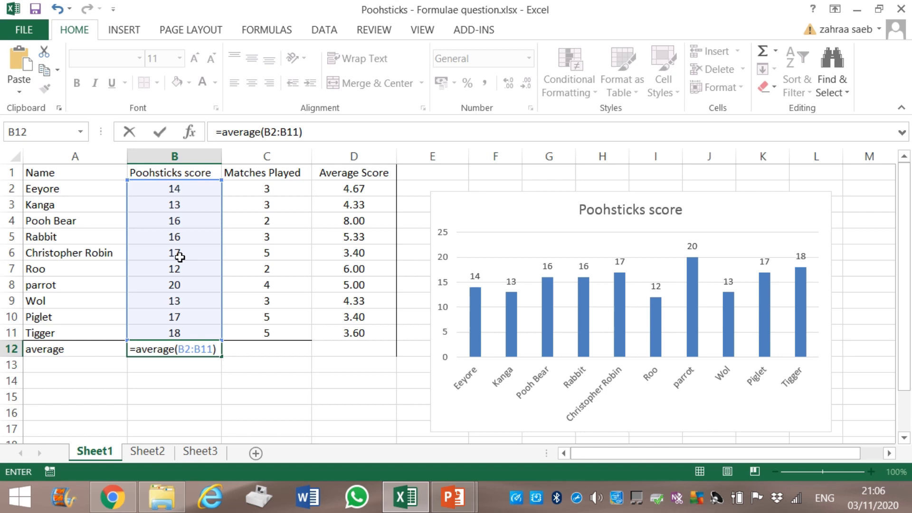
key("Return")
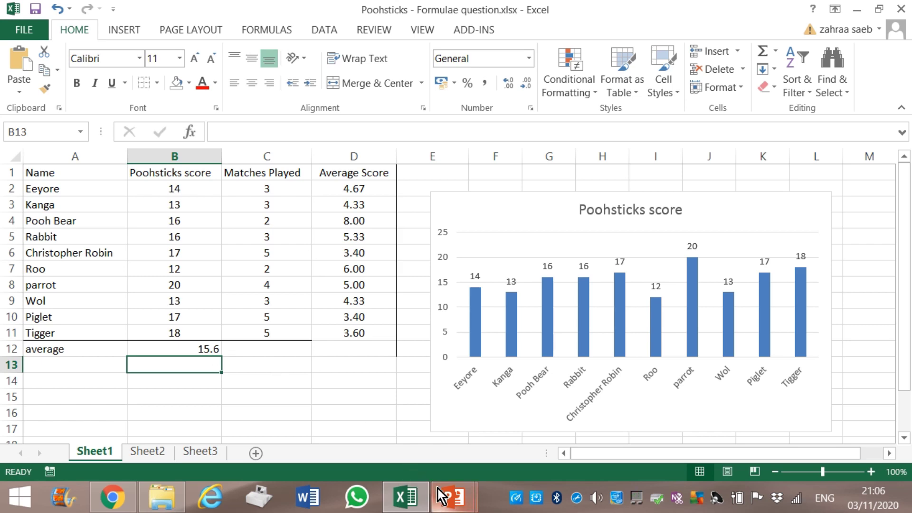
Check the task slide in PowerPoint and bring the Poohsticks workbook back to the front
mouse_move(452, 498)
left_click(391, 422)
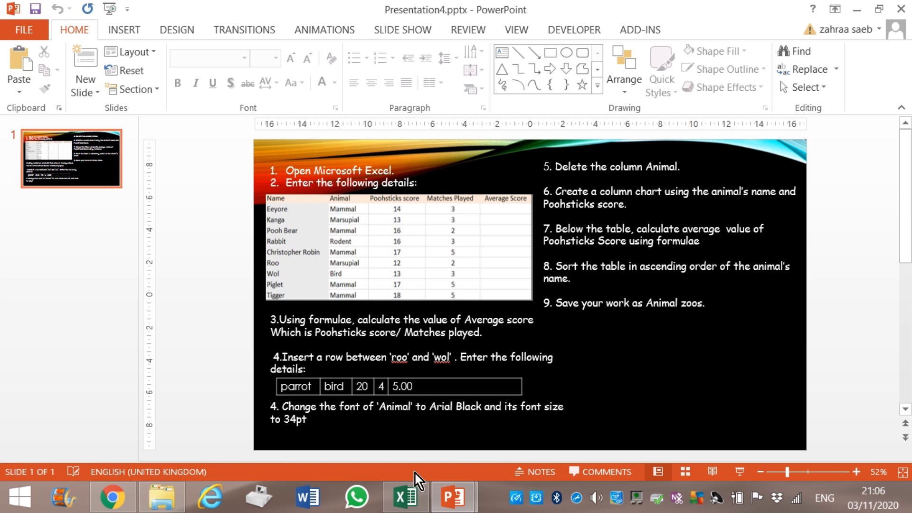
left_click(404, 498)
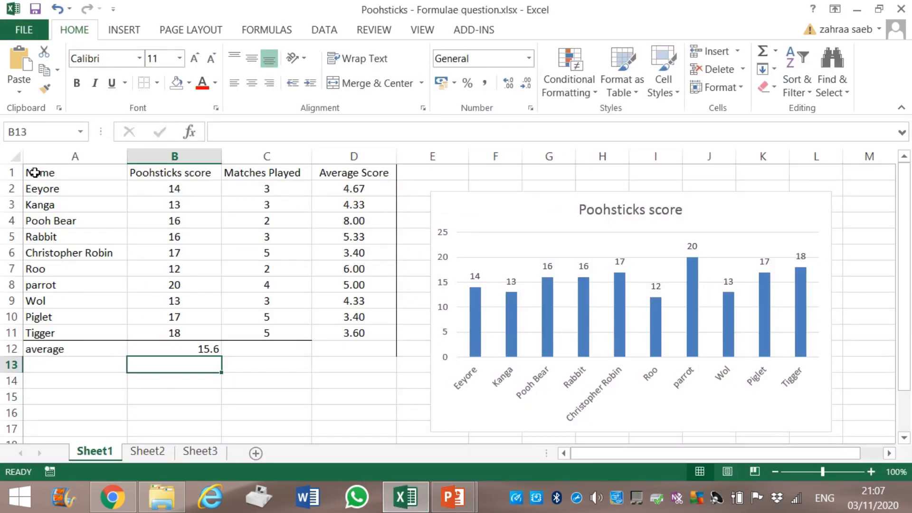
Select the whole table A1:D11 and bring up the Sort settings from the Data tools
left_click_drag(35, 175, 175, 206)
left_click_drag(251, 267, 338, 334)
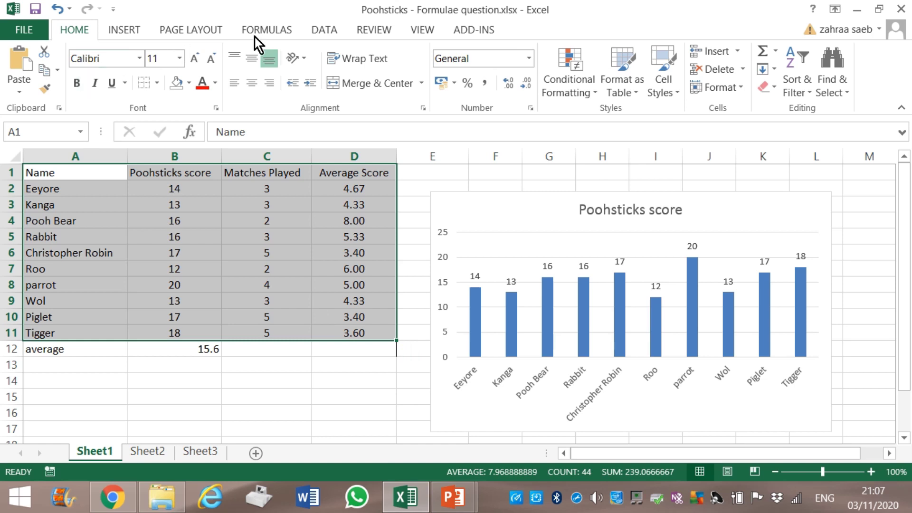
left_click(328, 35)
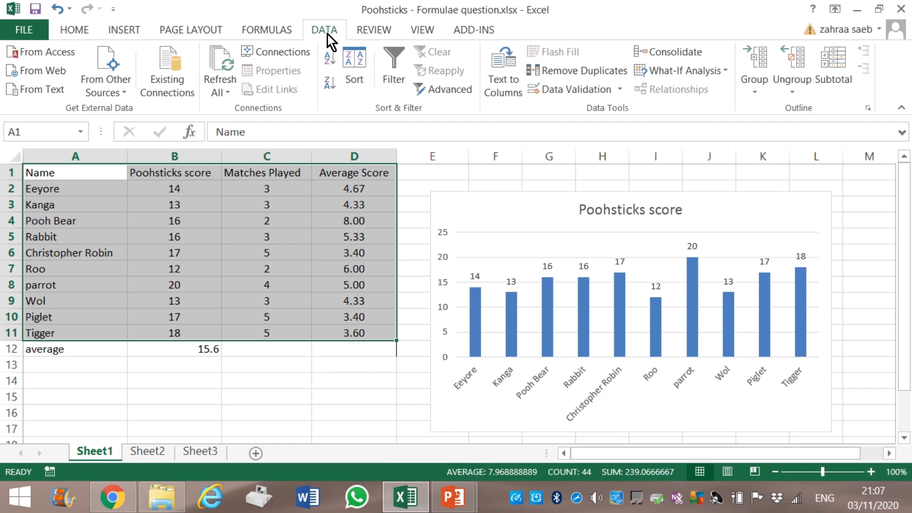
left_click(359, 70)
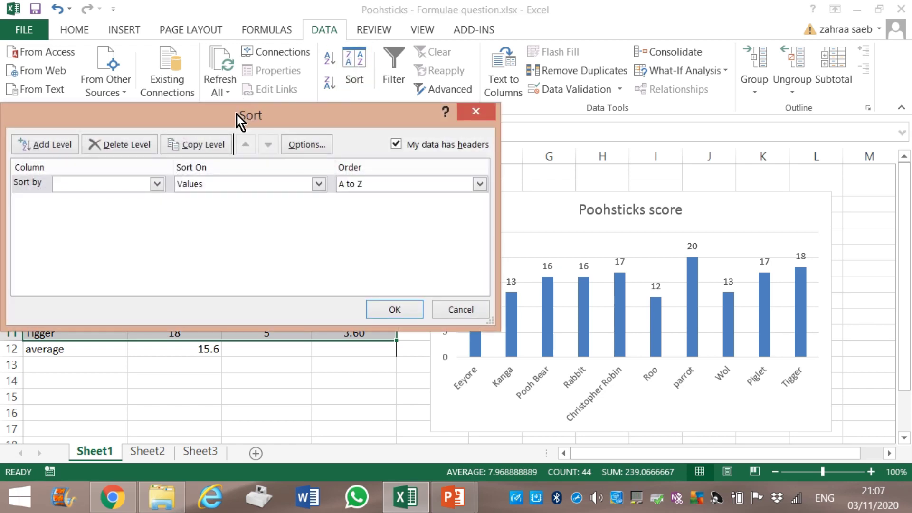
left_click_drag(238, 115, 486, 140)
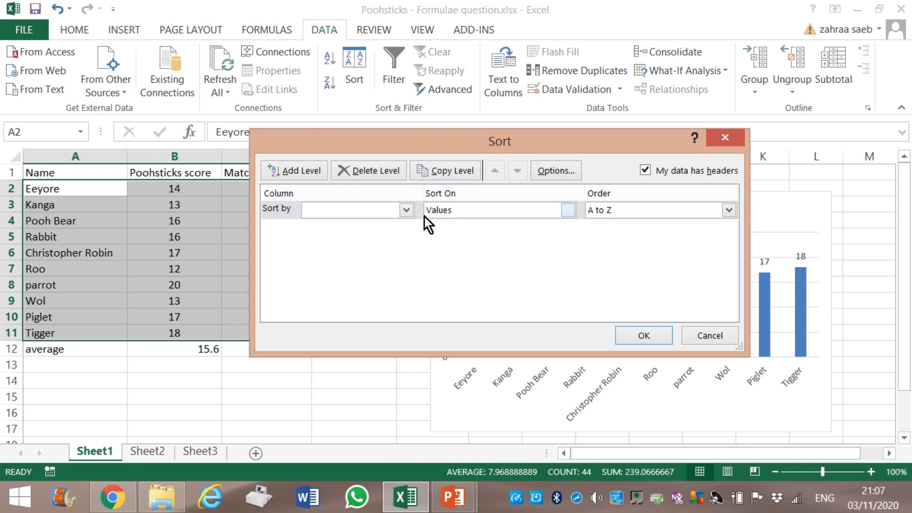
Sort the table by the Name column in A to Z order
left_click(406, 212)
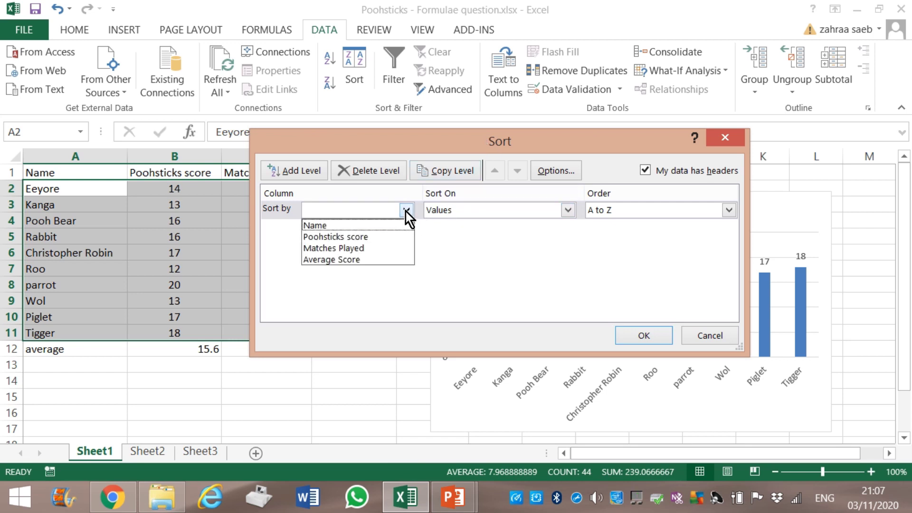
left_click(378, 227)
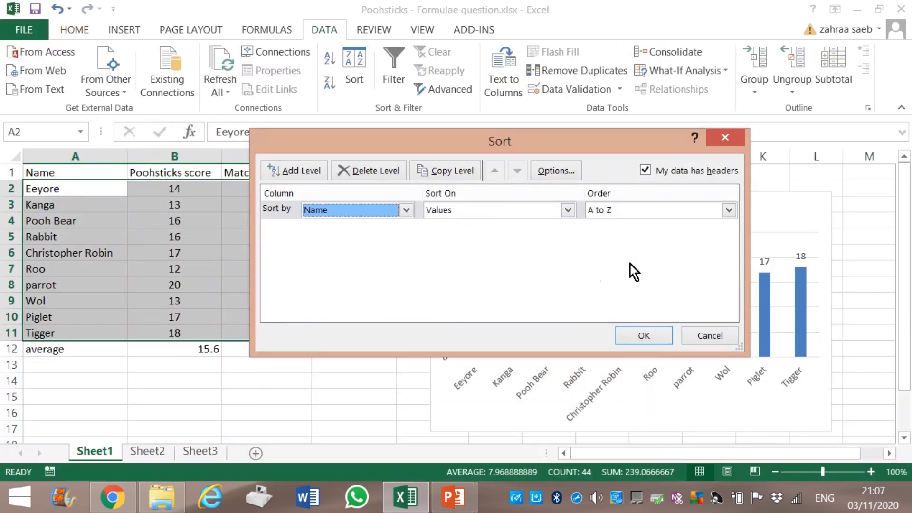
left_click(728, 207)
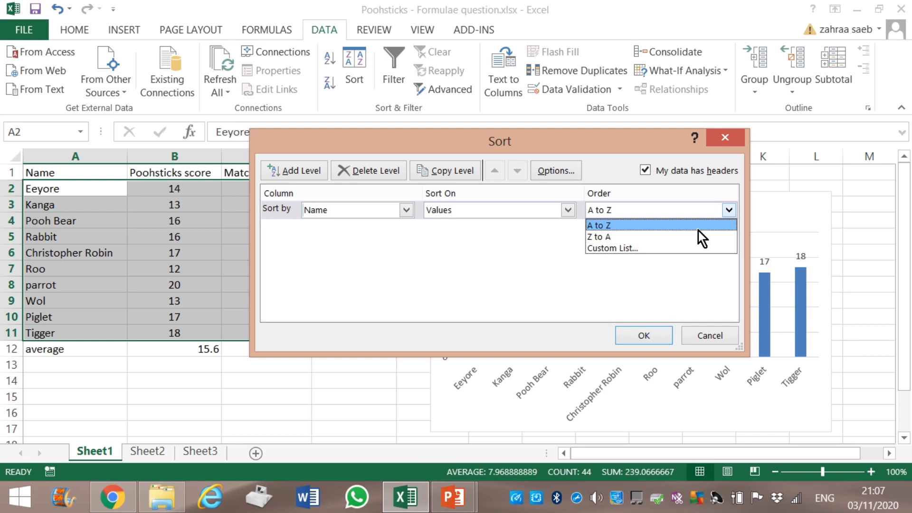
left_click(674, 224)
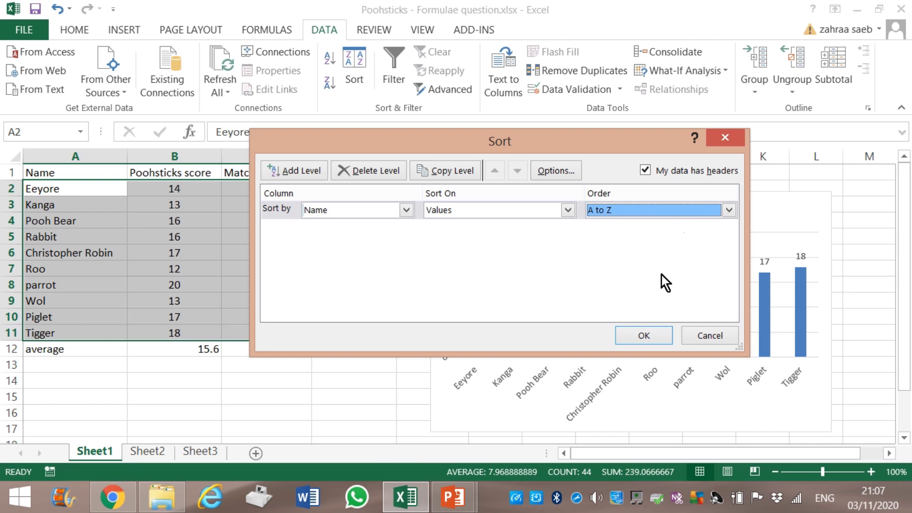
left_click(638, 336)
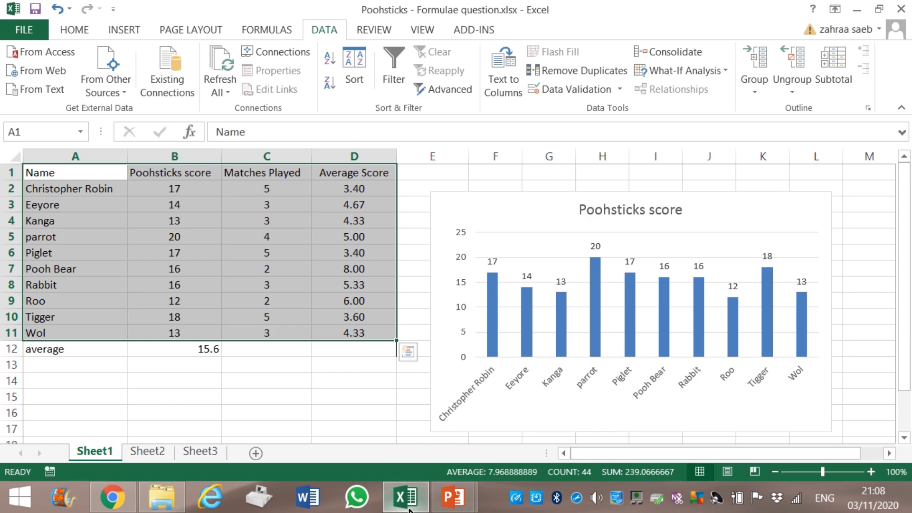
Check the task instructions in PowerPoint and return to the workbook
mouse_move(452, 497)
left_click(363, 413)
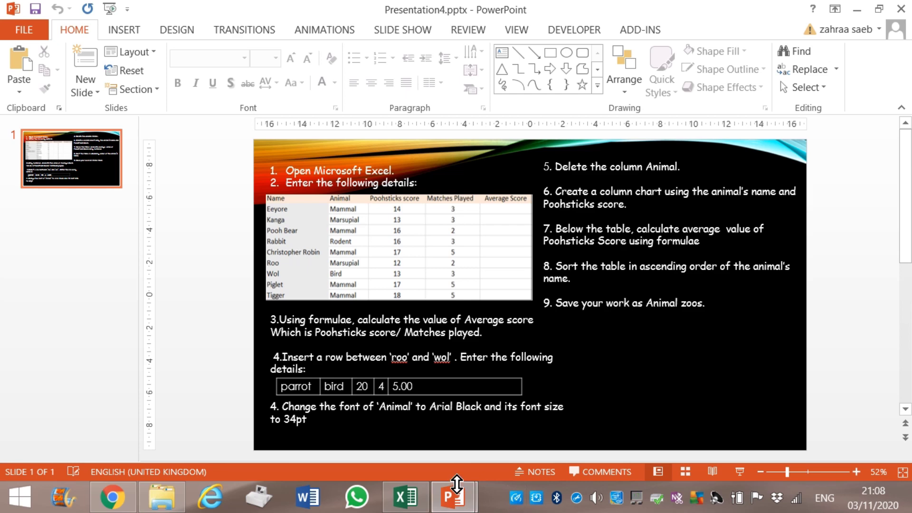
left_click(412, 499)
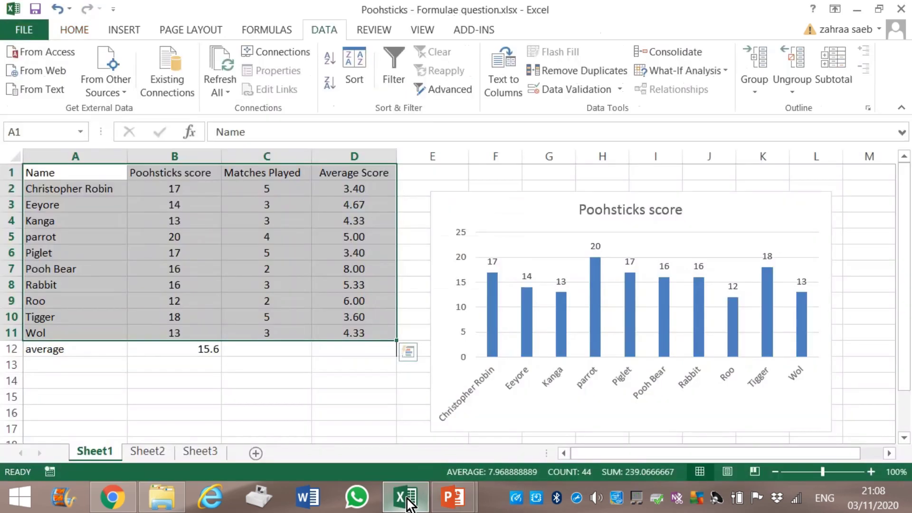
Save the workbook to the Desktop under the name 'animal zoos'
left_click(28, 27)
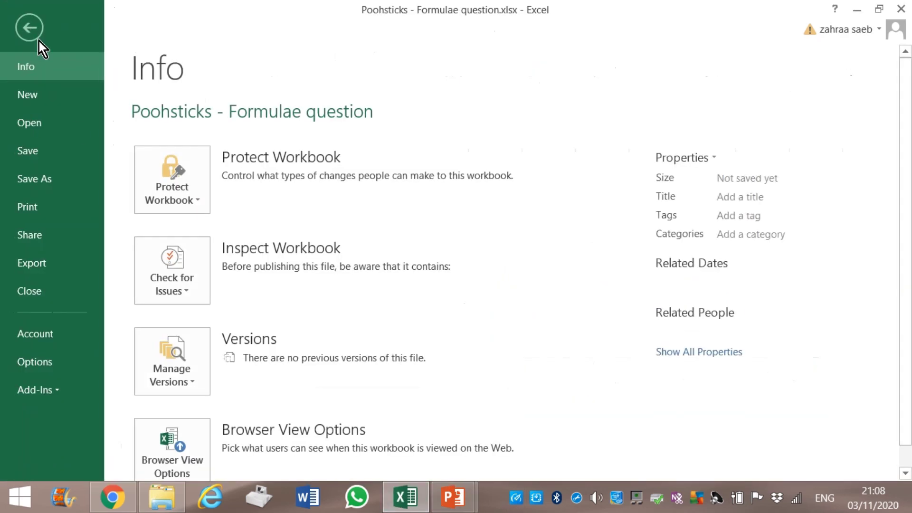
left_click(60, 182)
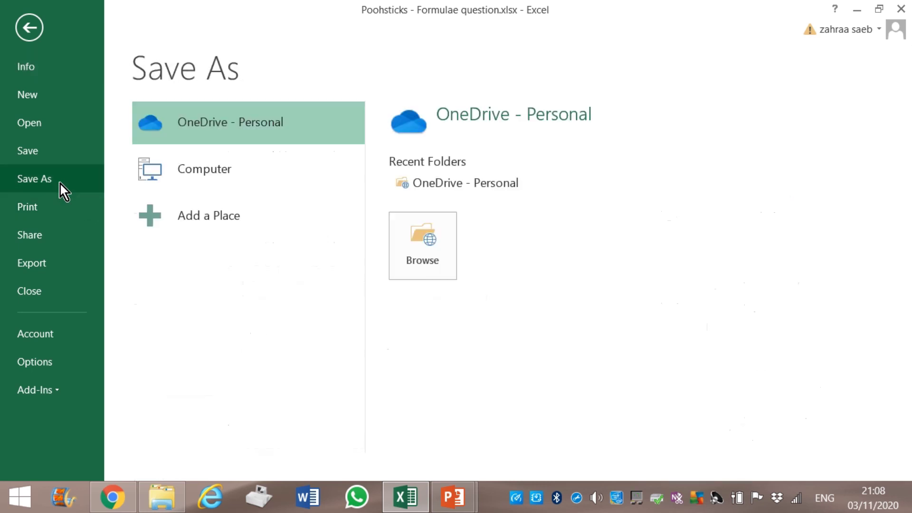
left_click(242, 181)
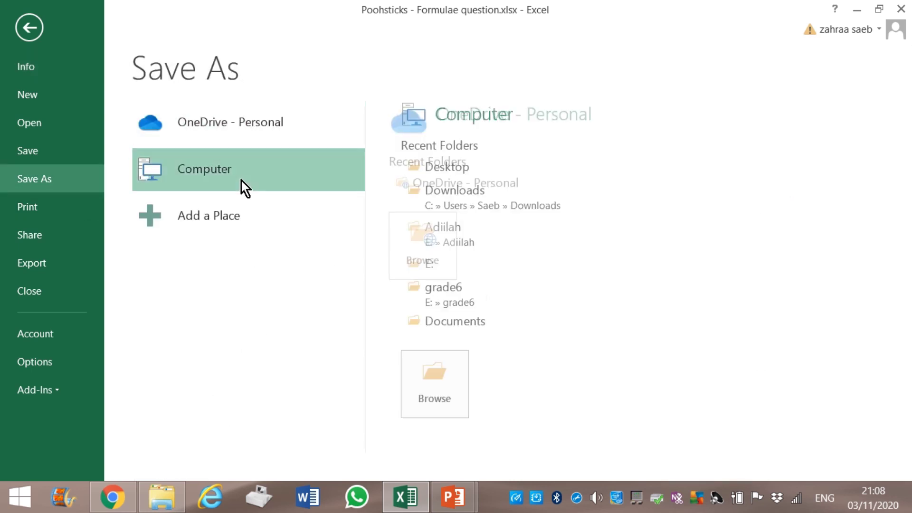
left_click(450, 174)
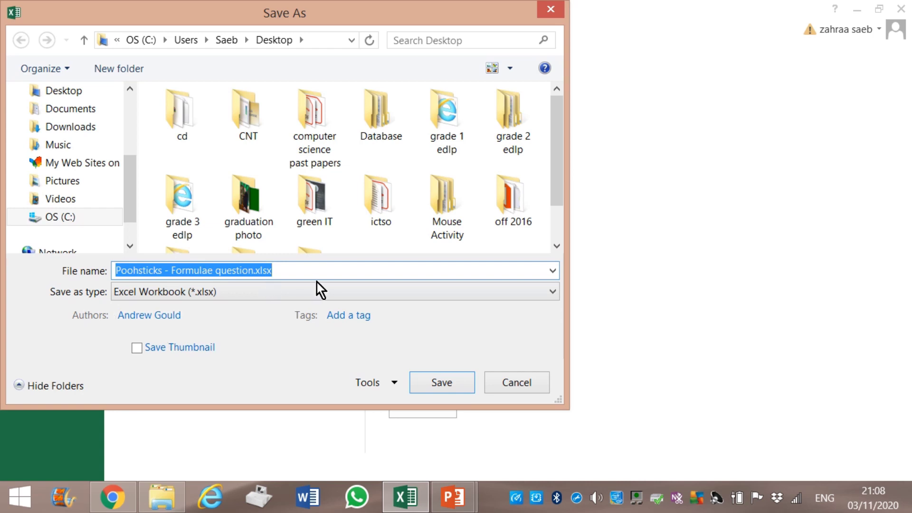
type("anim")
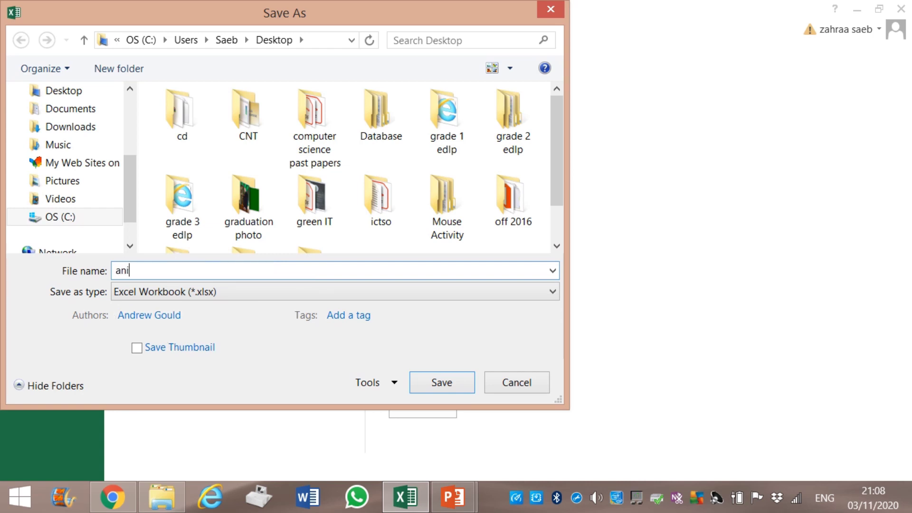
type("al z")
type("oos")
left_click(428, 388)
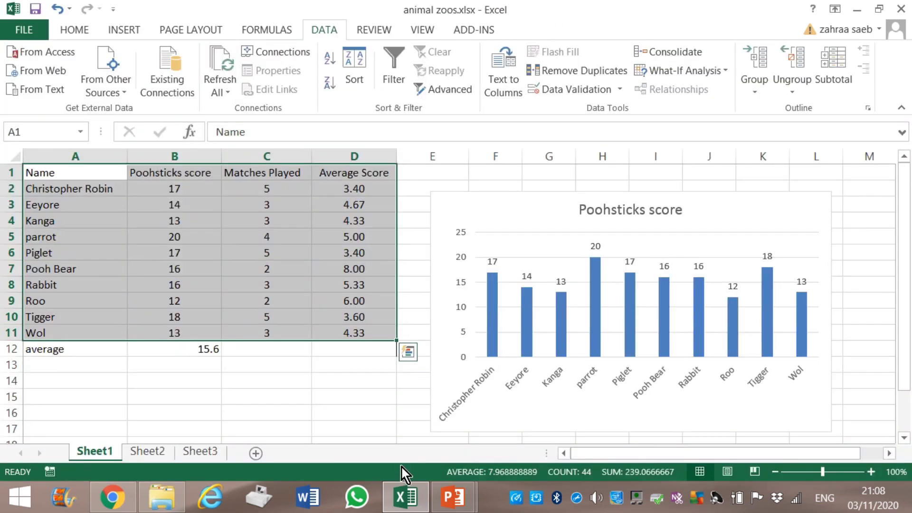
Recheck the instructions, then select the Average Score column in the workbook
left_click(377, 420)
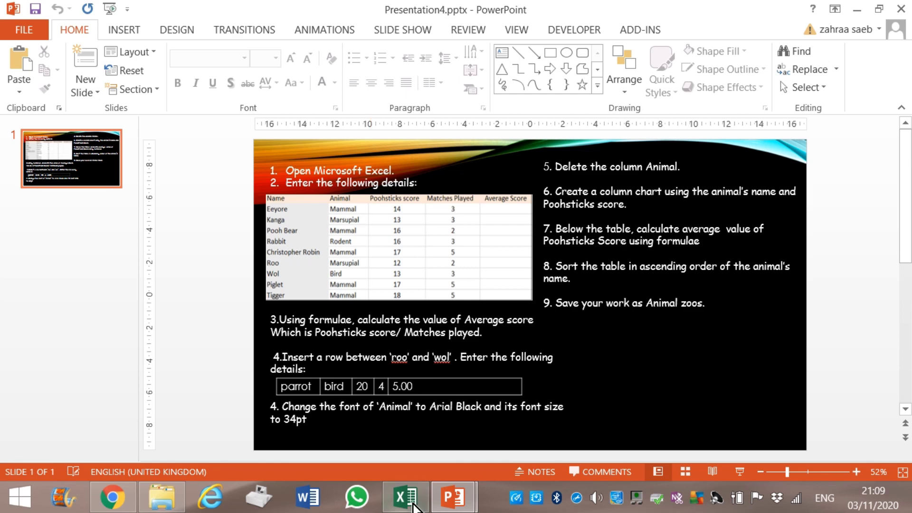
mouse_move(452, 497)
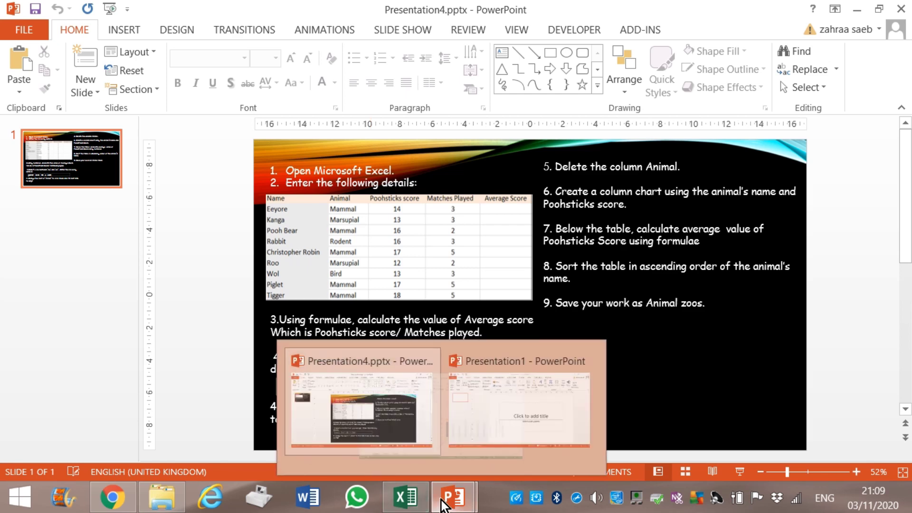
left_click(405, 497)
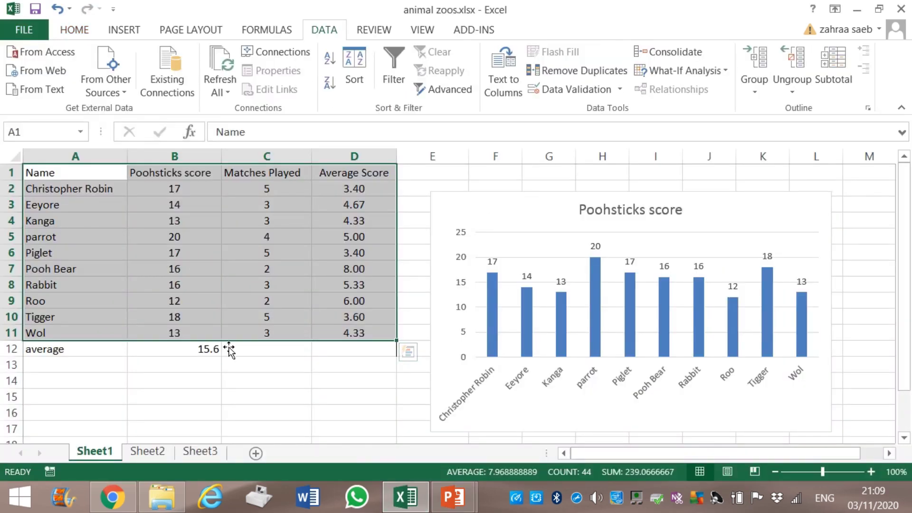
left_click(255, 380)
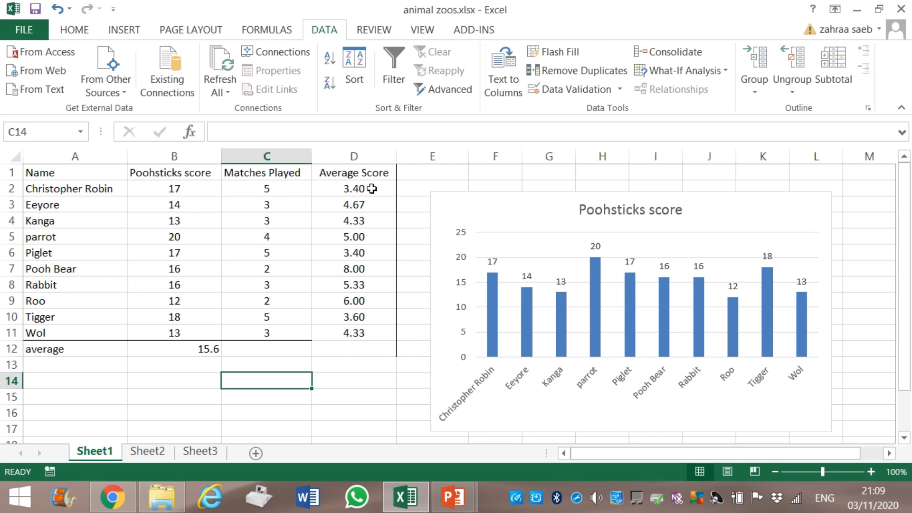
left_click(282, 154)
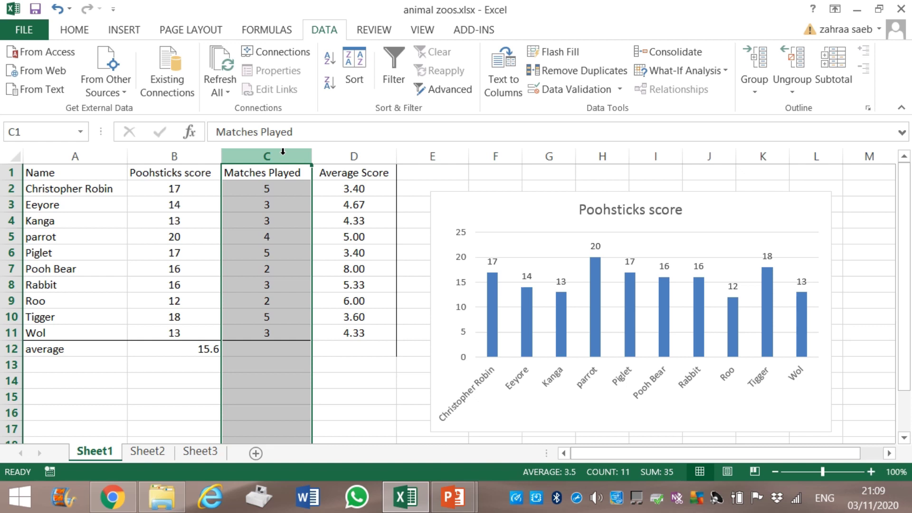
left_click(328, 157)
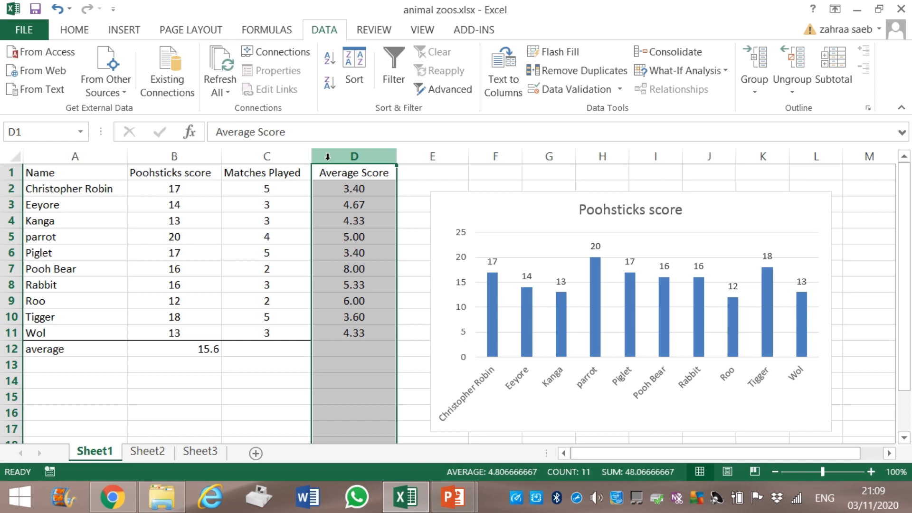
Insert a blank column before Average Score by mistake
right_click(328, 156)
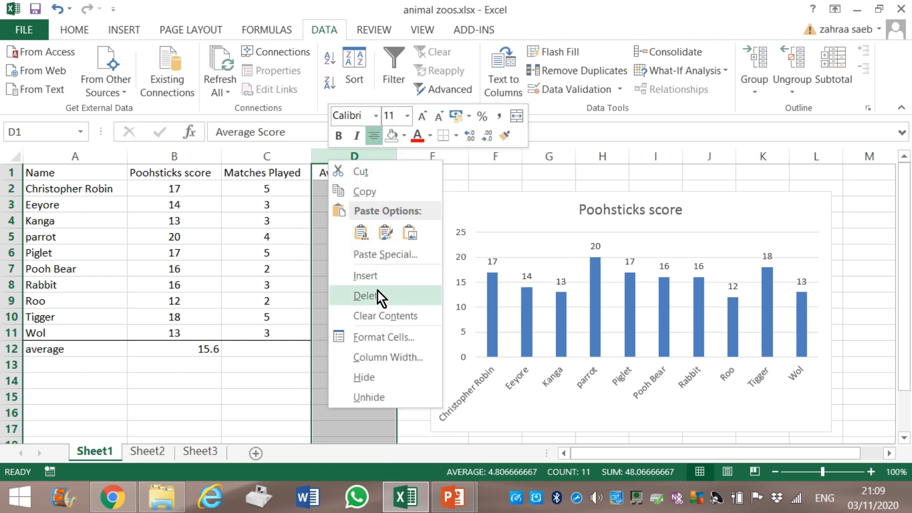
left_click(373, 278)
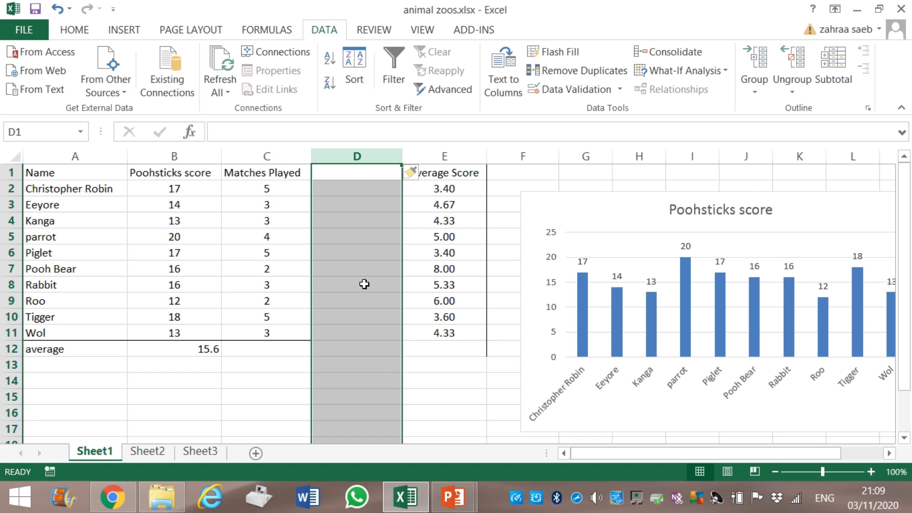
left_click(266, 366)
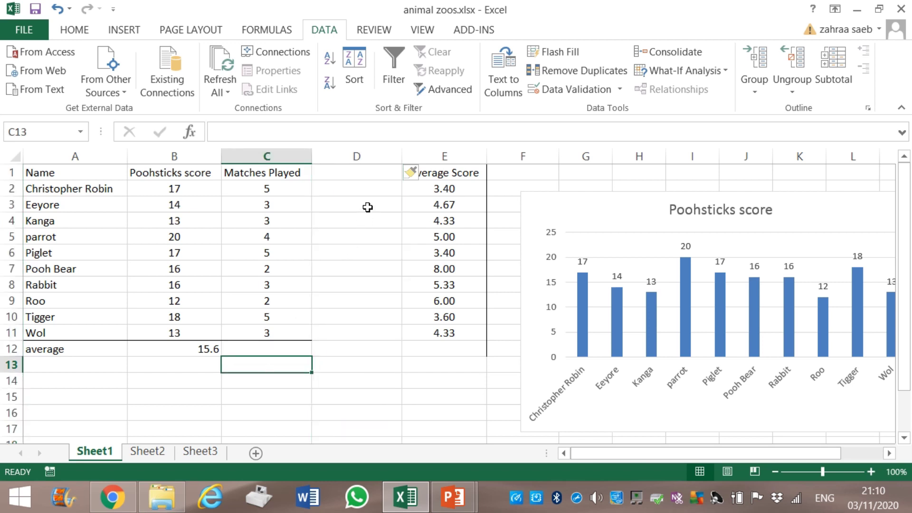
Delete the empty column D so Average Score sits beside Matches Played
left_click(348, 159)
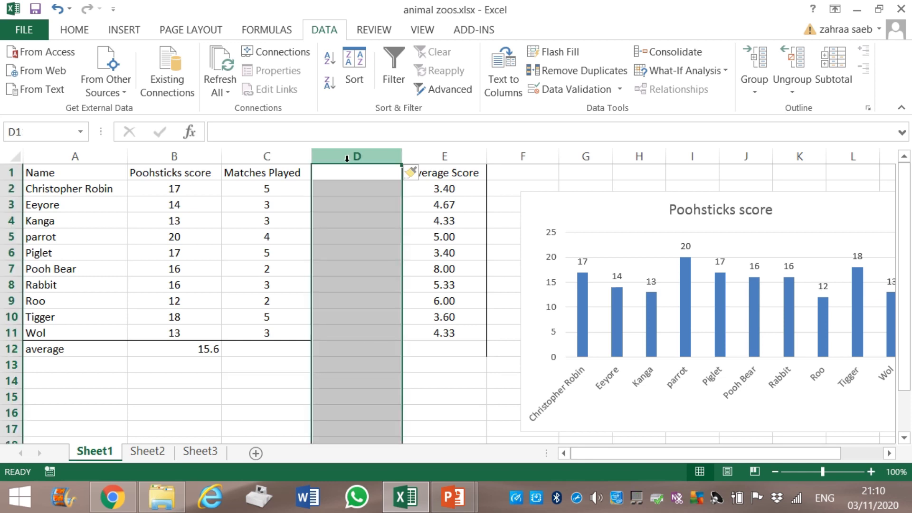
right_click(347, 158)
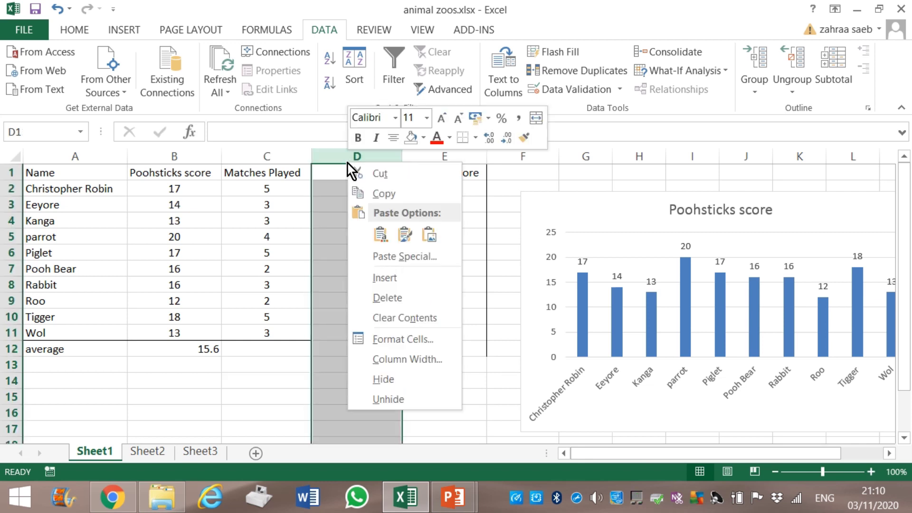
left_click(401, 297)
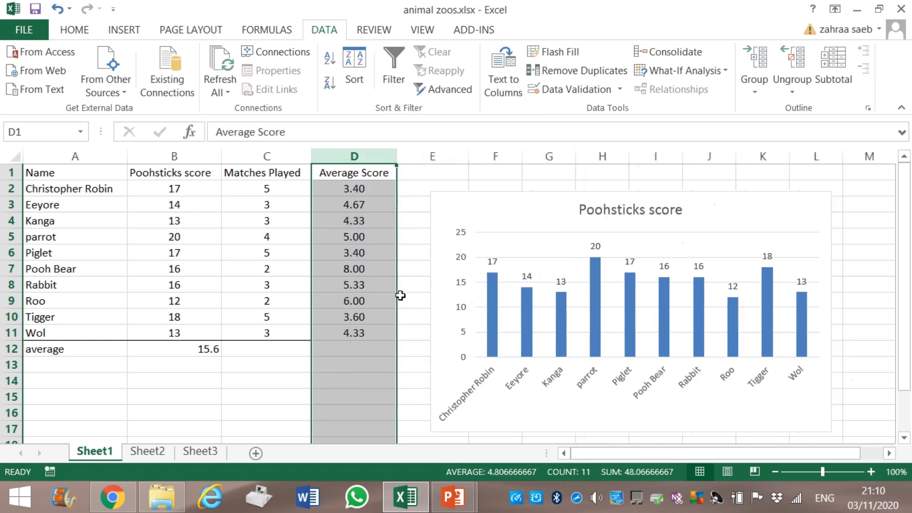
Delete the Pooh Bear row, leaving nine names and a recalculated average
left_click(199, 383)
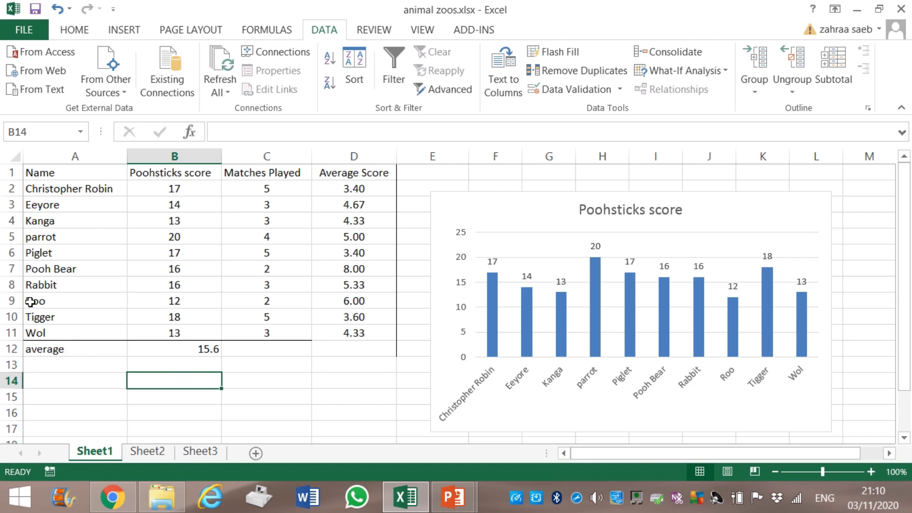
left_click(9, 269)
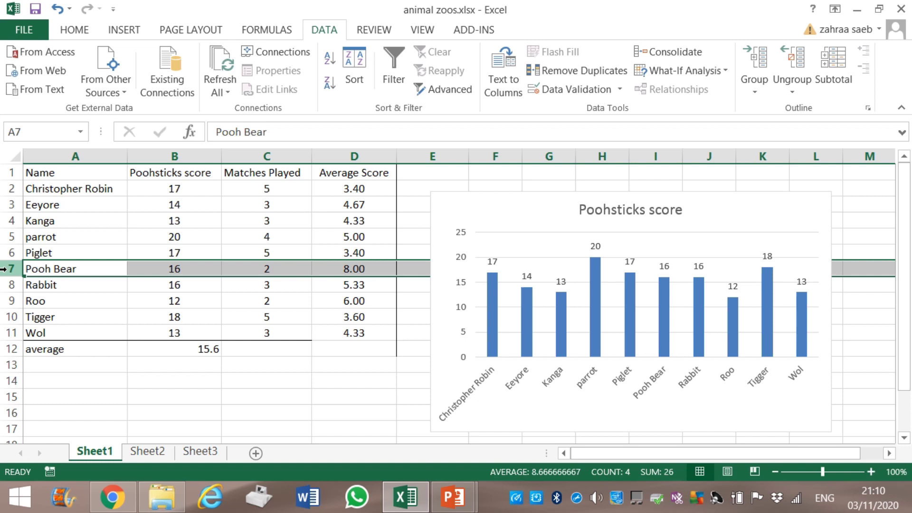
right_click(6, 268)
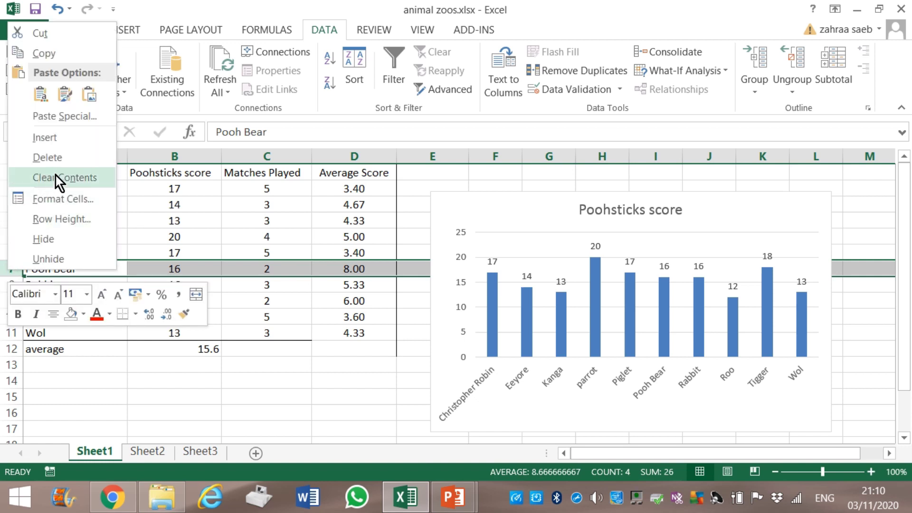
left_click(64, 159)
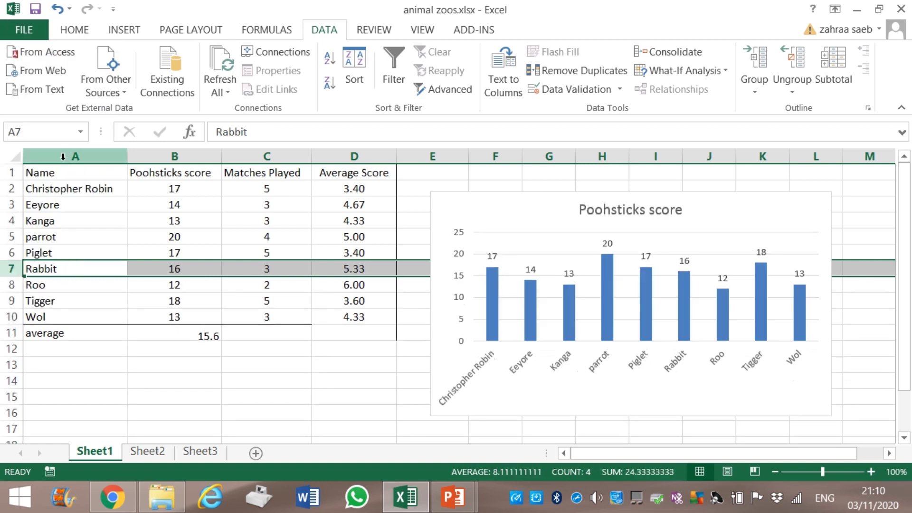
left_click(219, 395)
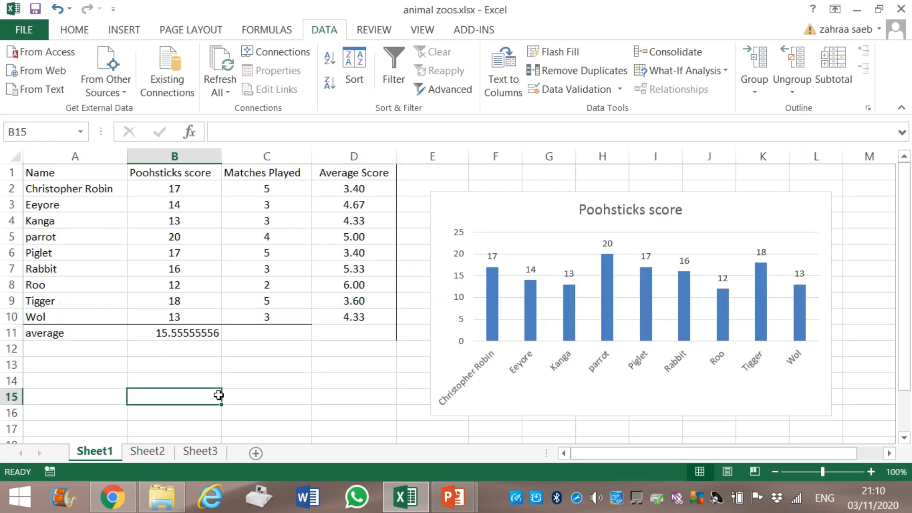
Look at the instruction slide in PowerPoint and return to the animal zoos workbook
left_click(445, 499)
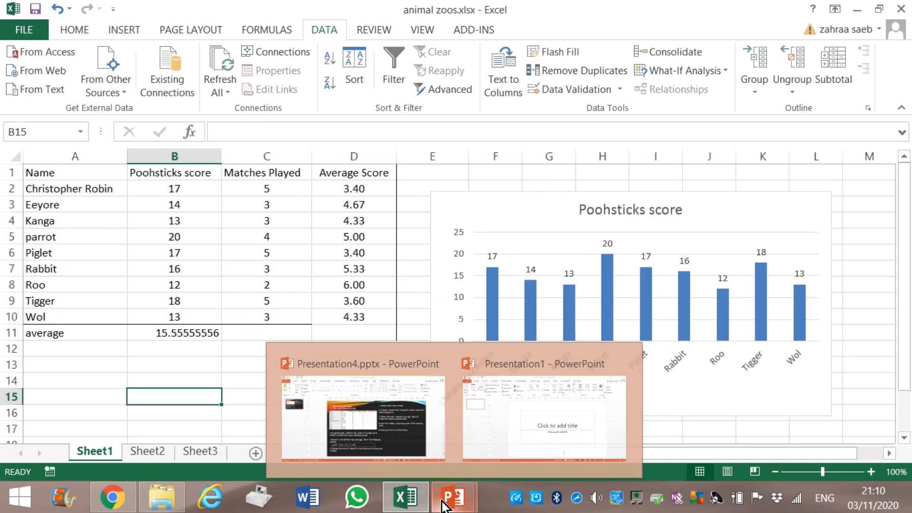
left_click(364, 400)
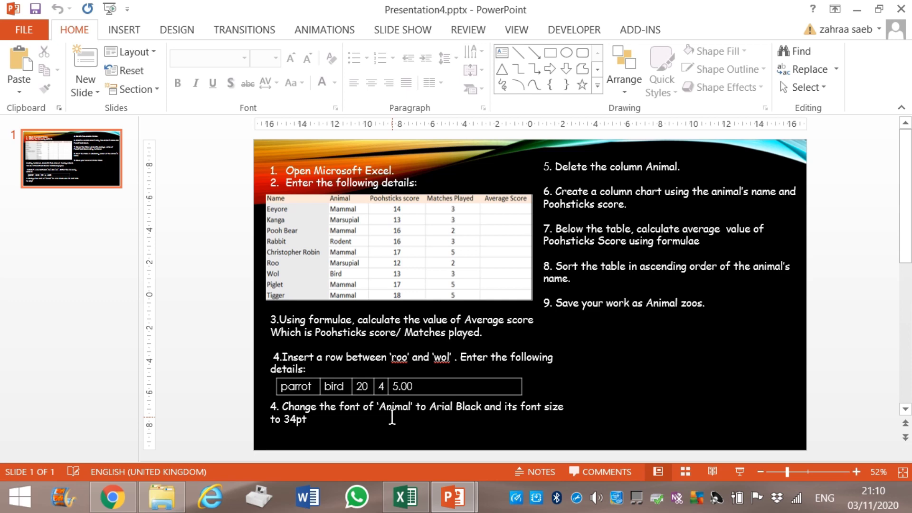
left_click(408, 497)
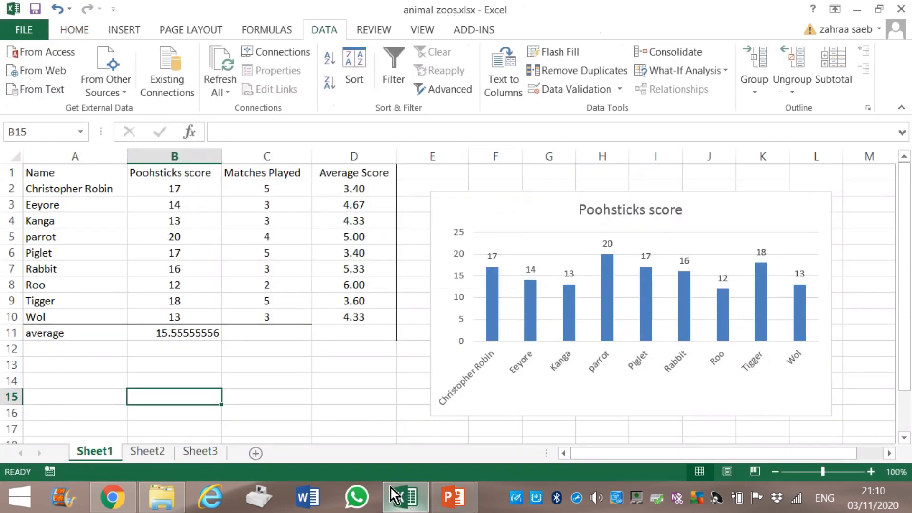
Select the Matches Played heading, show the Home commands, then head back toward PowerPoint
left_click(269, 173)
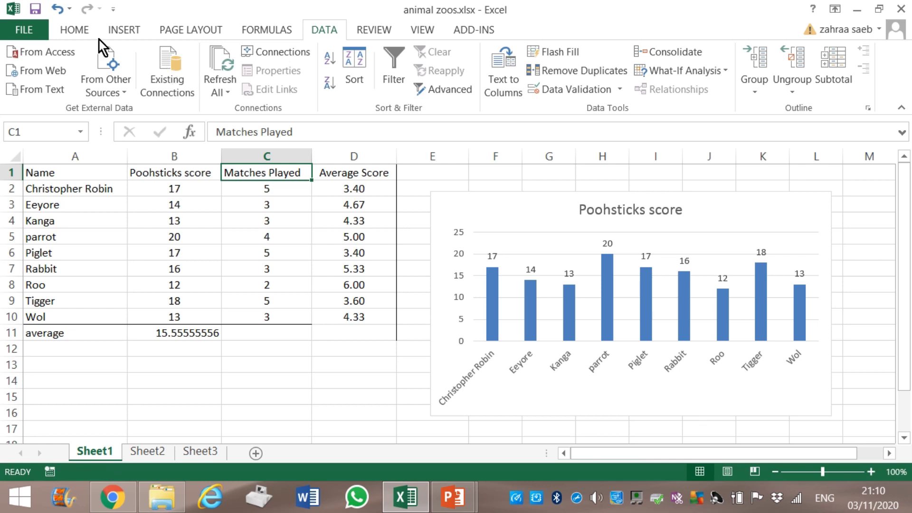
left_click(83, 29)
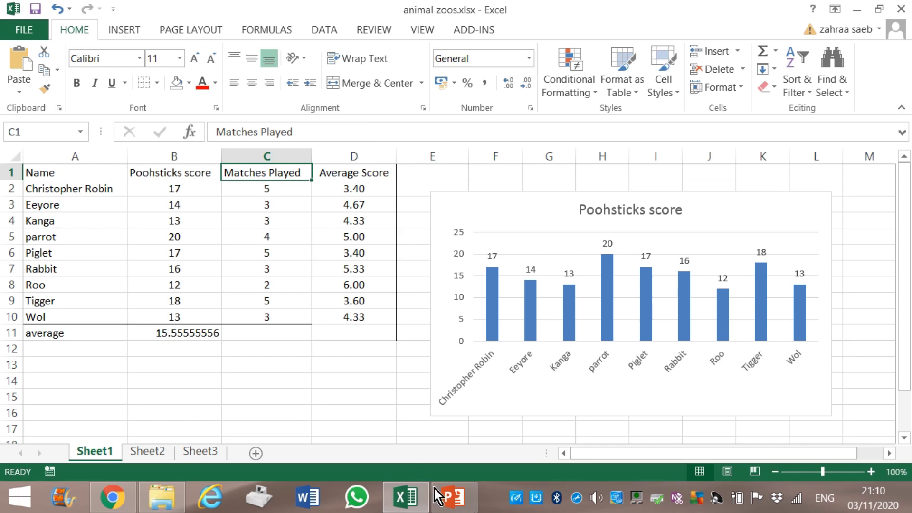
left_click(453, 496)
Bring the instruction slide presentation to the front to read the remaining steps
left_click(366, 428)
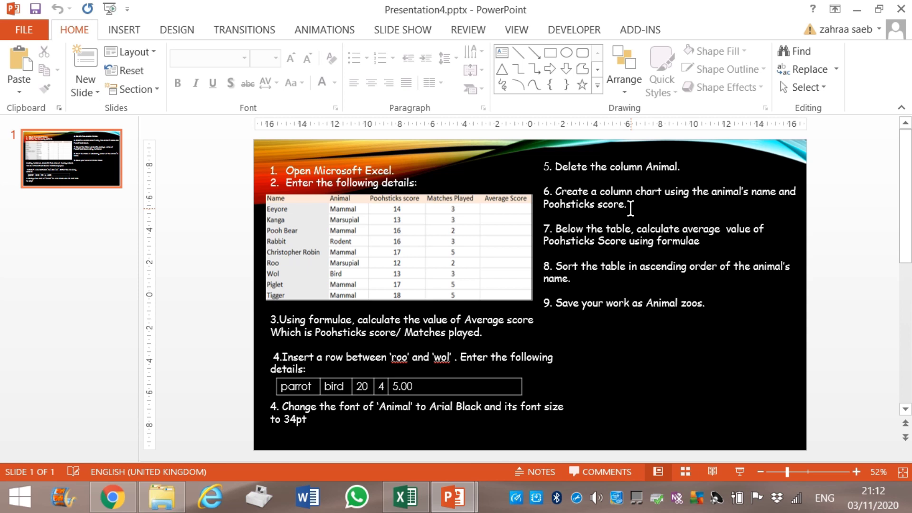
Return to the workbook, select the table from Name to Wol and bring up the Sort settings
left_click(408, 500)
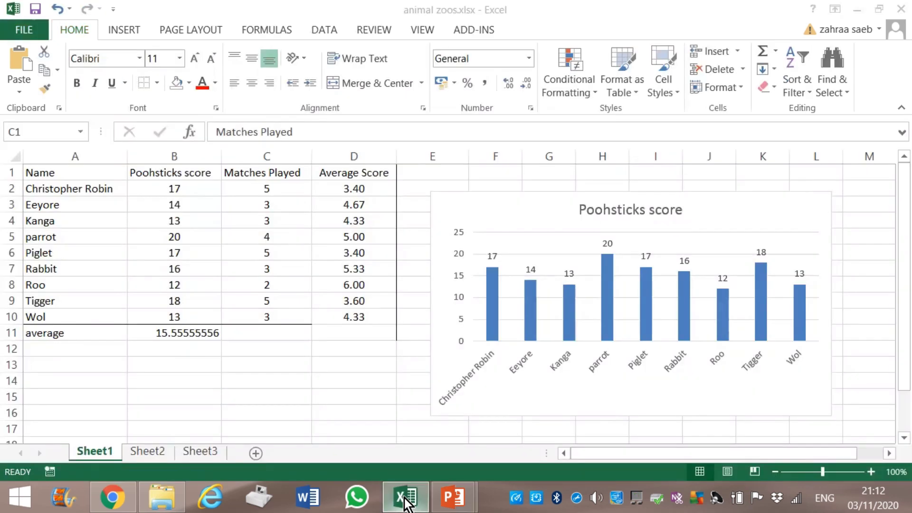
left_click_drag(40, 173, 355, 316)
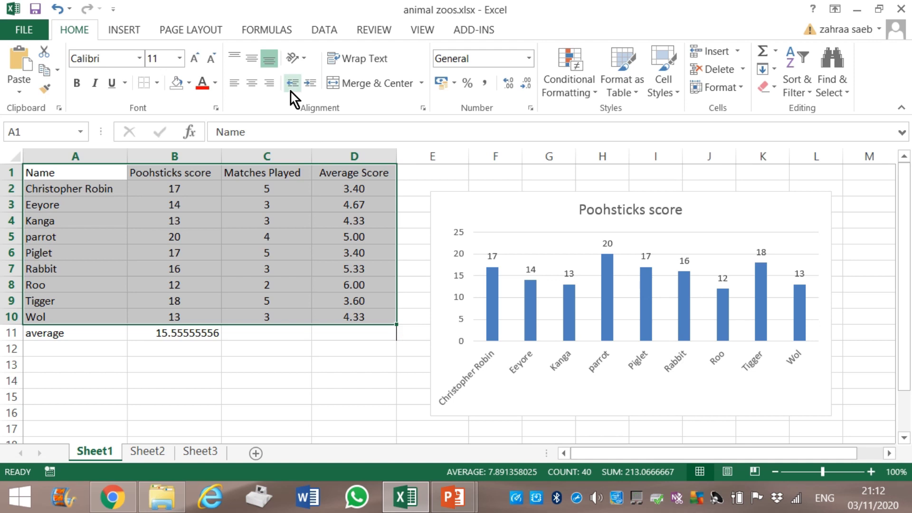
left_click(338, 33)
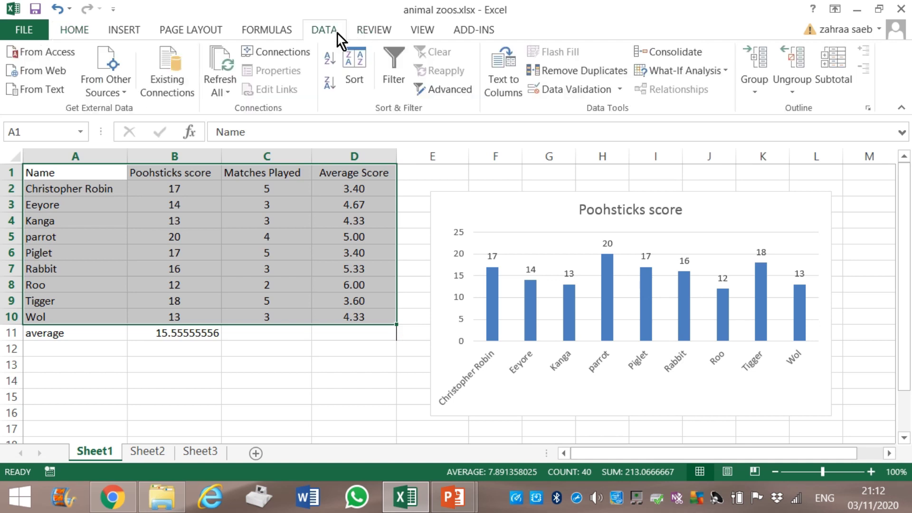
left_click(353, 69)
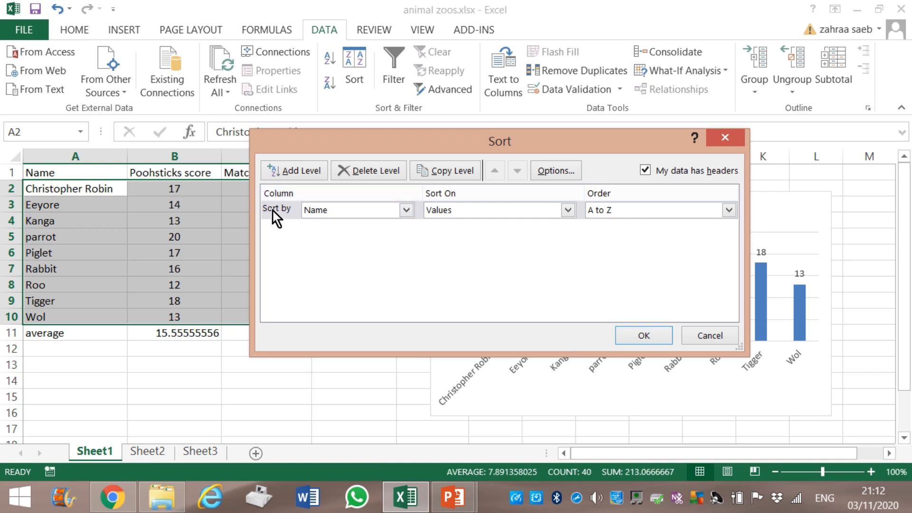
Try sorting by Poohsticks score, Smallest to Largest, before reconsidering
left_click(407, 210)
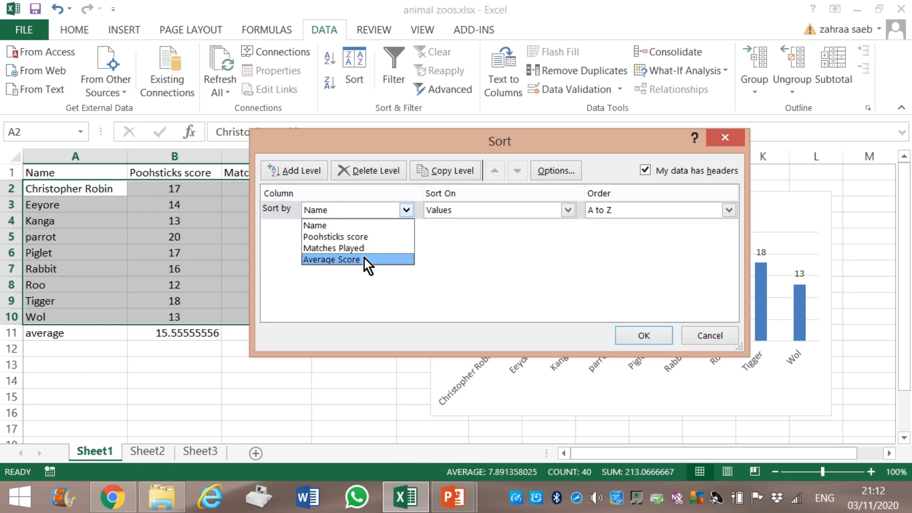
left_click(336, 238)
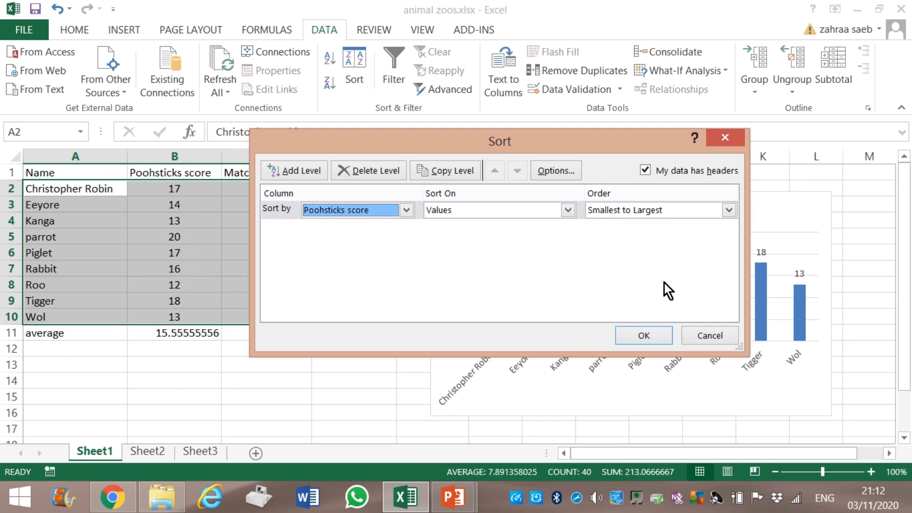
left_click(726, 210)
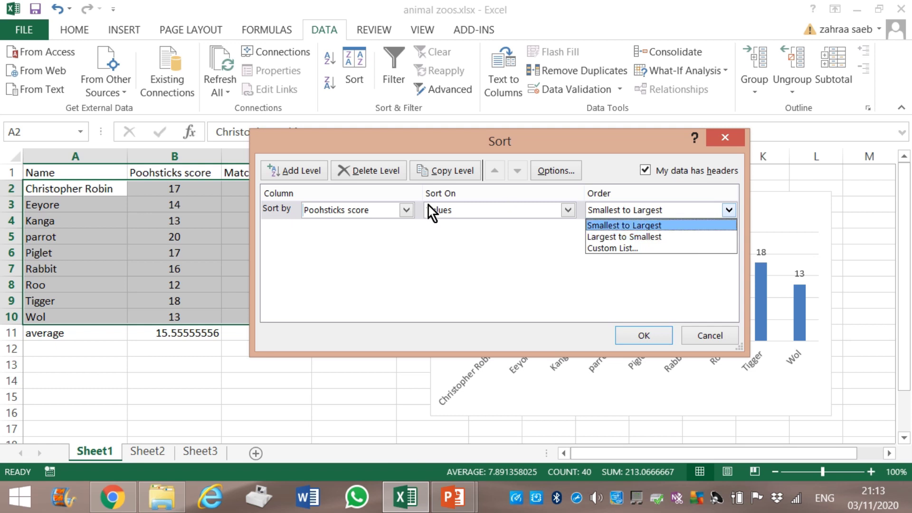
left_click(407, 210)
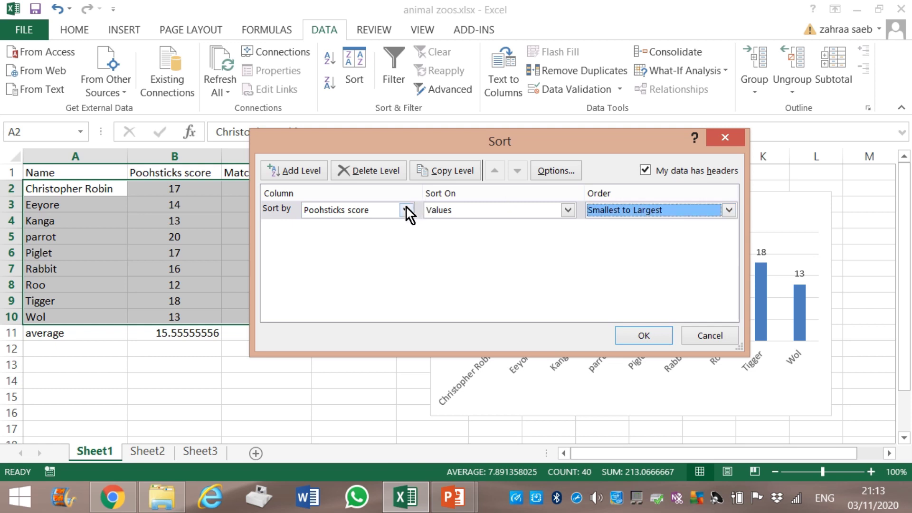
Set the sort to Name, A to Z, then switch toward the PowerPoint presentations
left_click(405, 210)
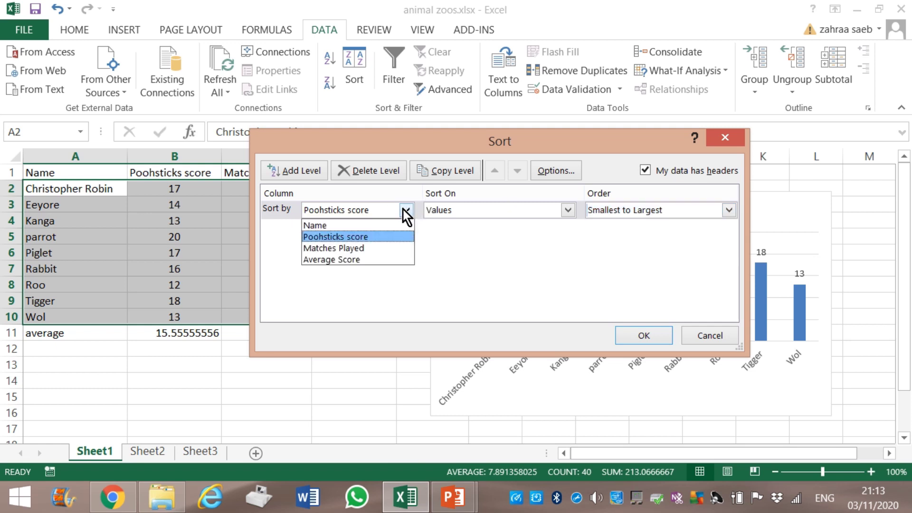
left_click(354, 229)
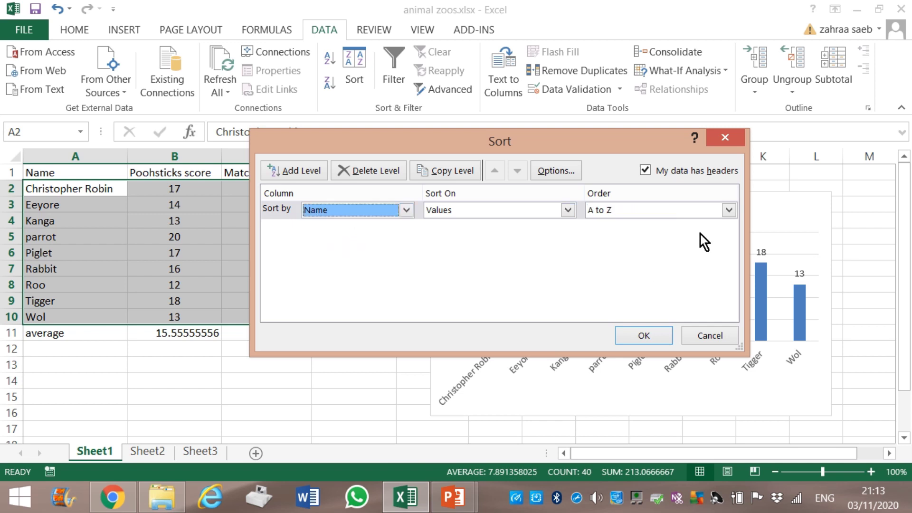
left_click(727, 213)
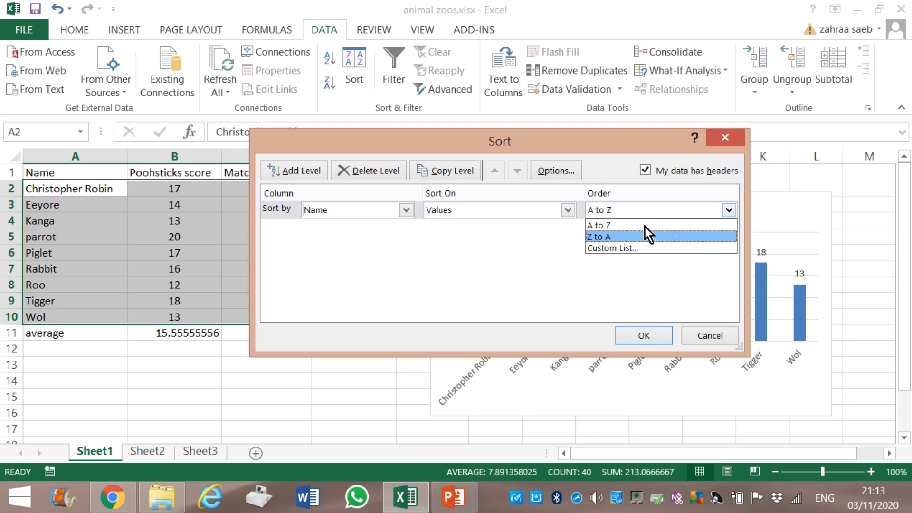
left_click(695, 331)
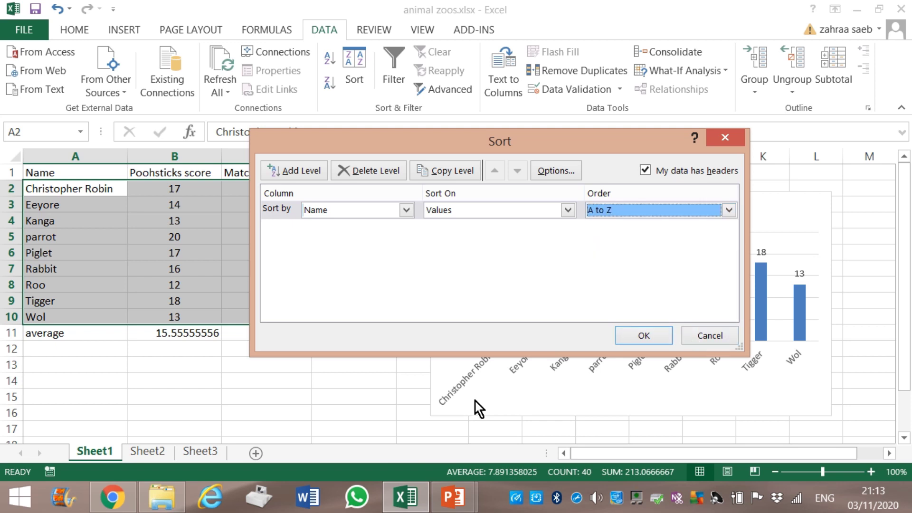
left_click(454, 495)
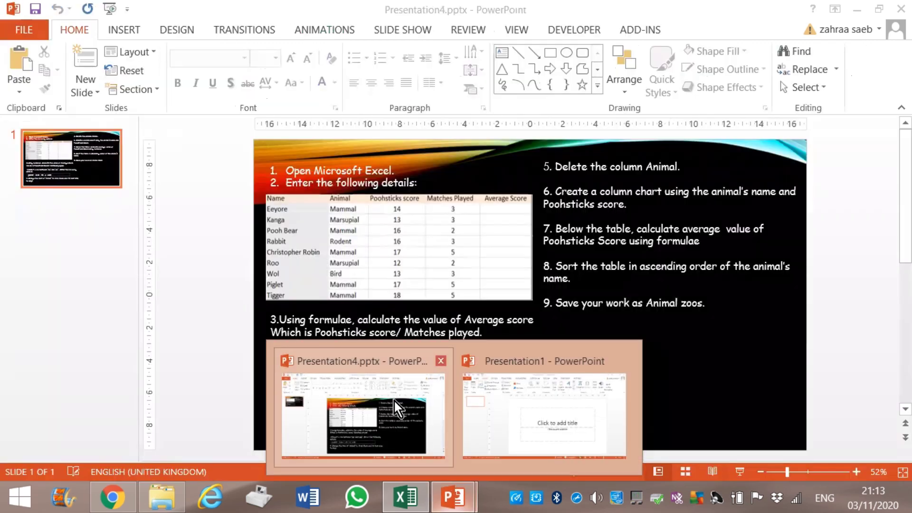
left_click(394, 402)
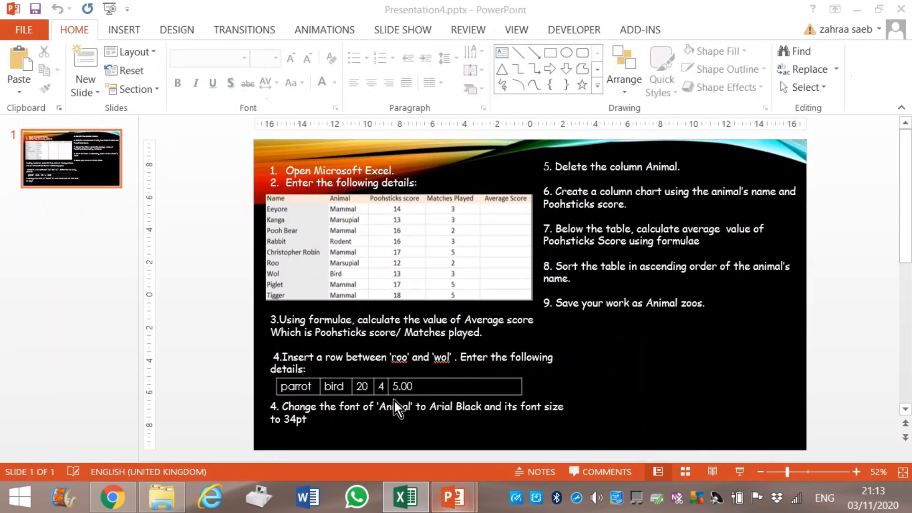